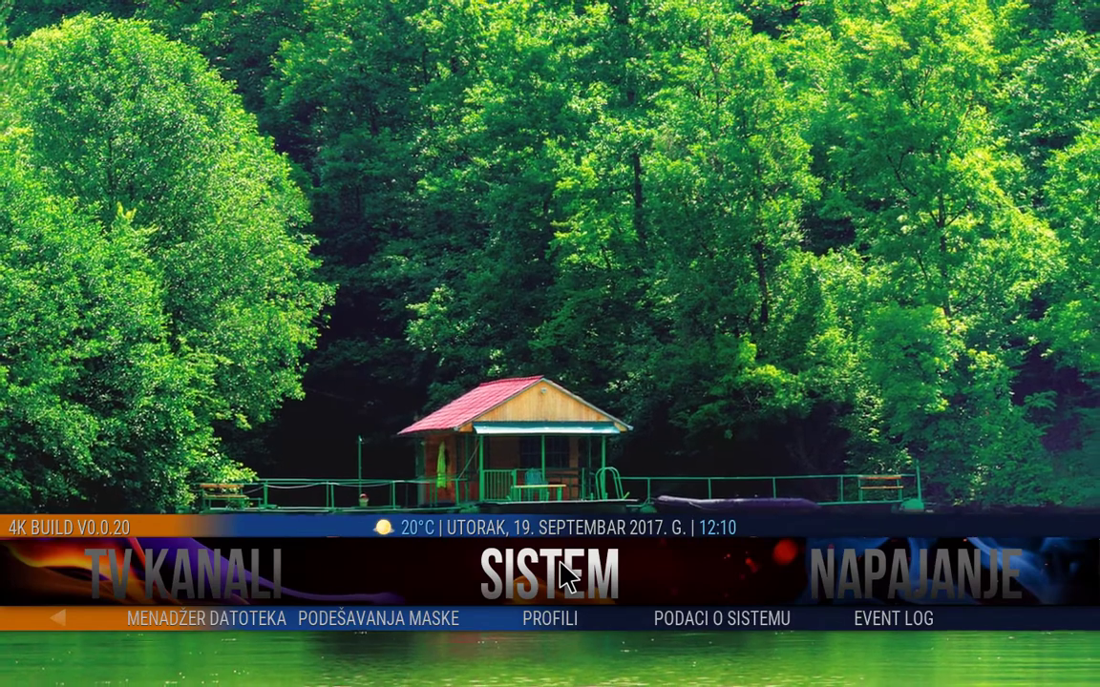
Browse the Daily IPTV List and Sport IPTV entries under TV Kanali, returning to the home screen
{"action": "scroll", "coordinate": [563, 578], "scroll_direction": "up", "scroll_amount": 1}
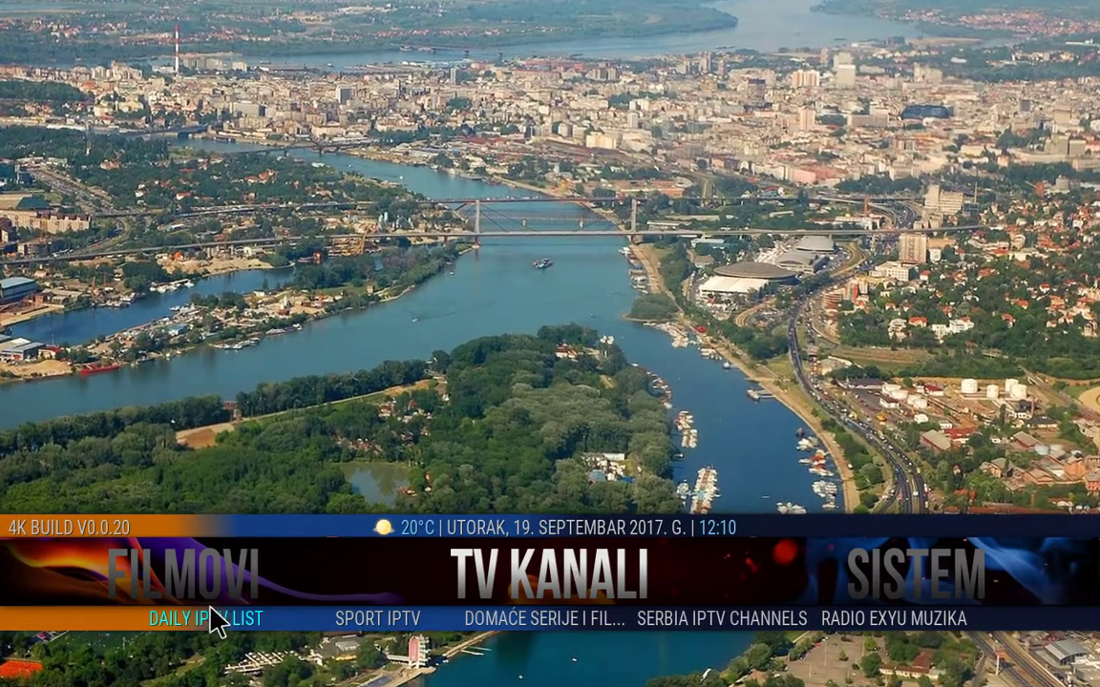
{"action": "left_click", "coordinate": [215, 620]}
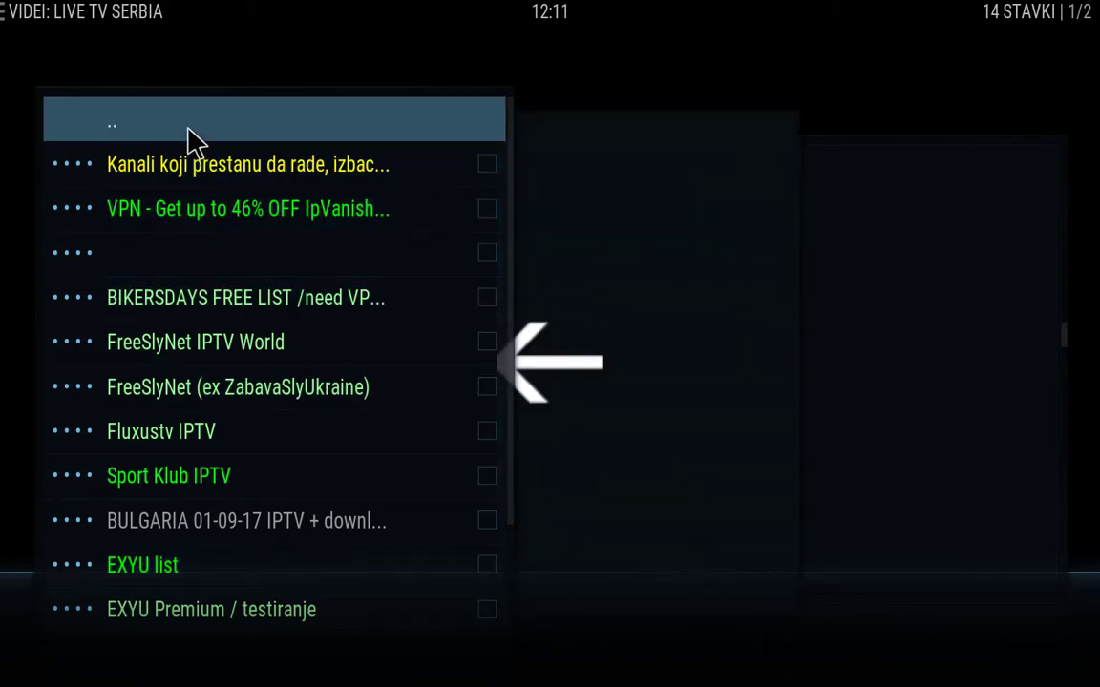
{"action": "left_click", "coordinate": [190, 139]}
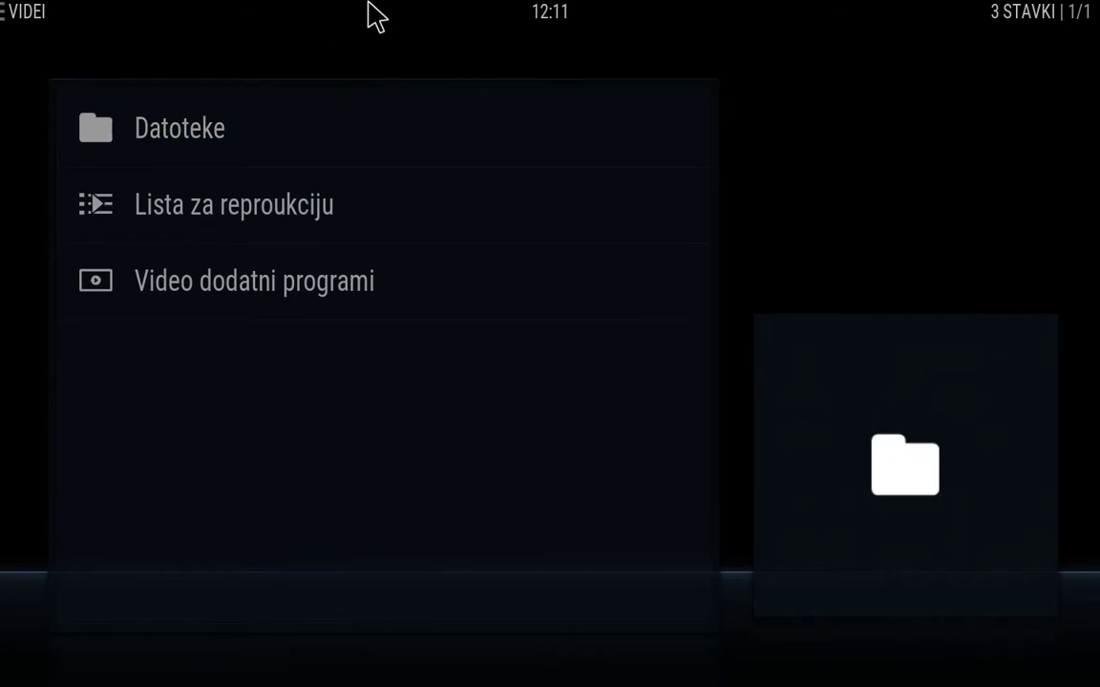
{"action": "right_click", "coordinate": [368, 18]}
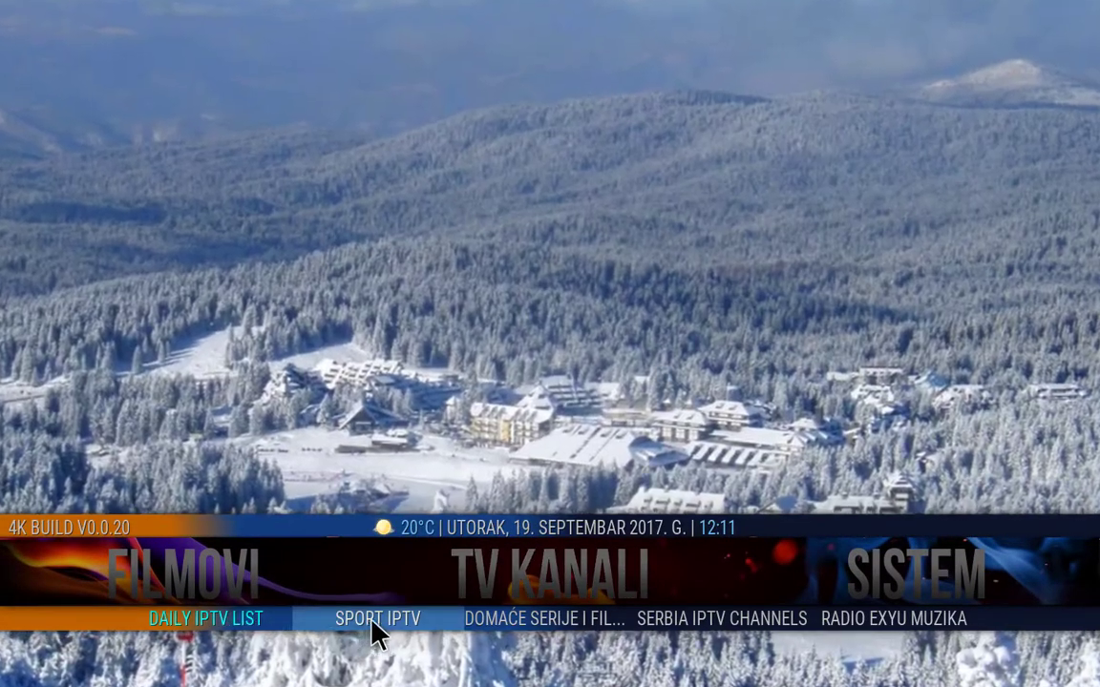
{"action": "left_click", "coordinate": [371, 623]}
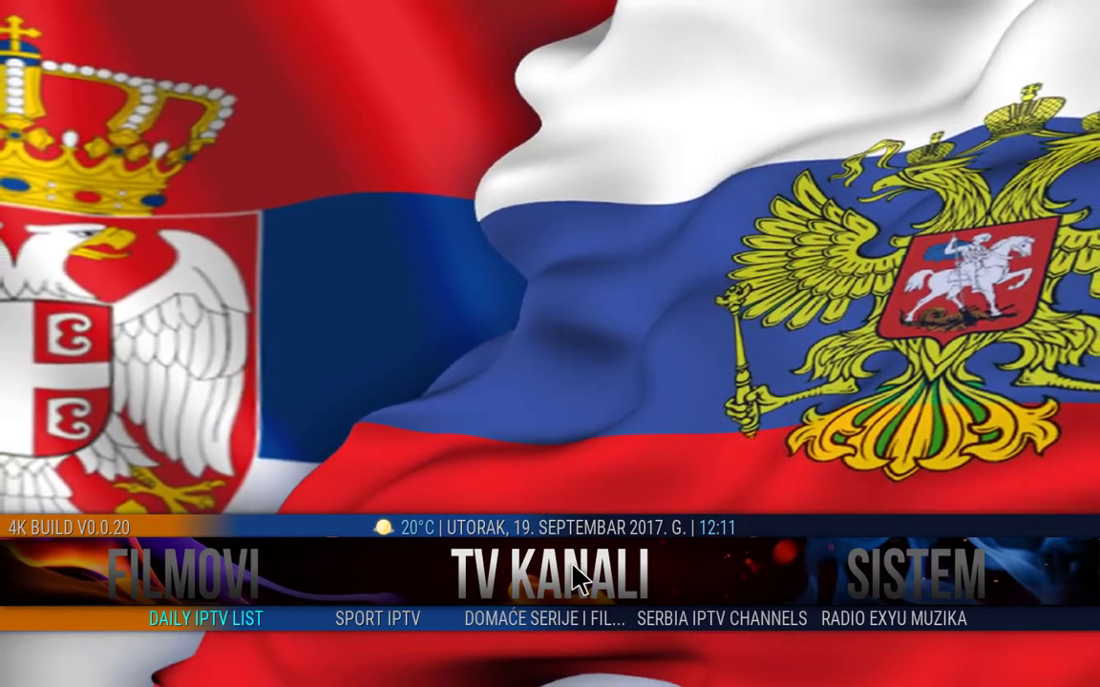
Look at the Filmovi section, then force-close Kodi with Nasilno zatvori under Napajanje
{"action": "key", "text": "Left"}
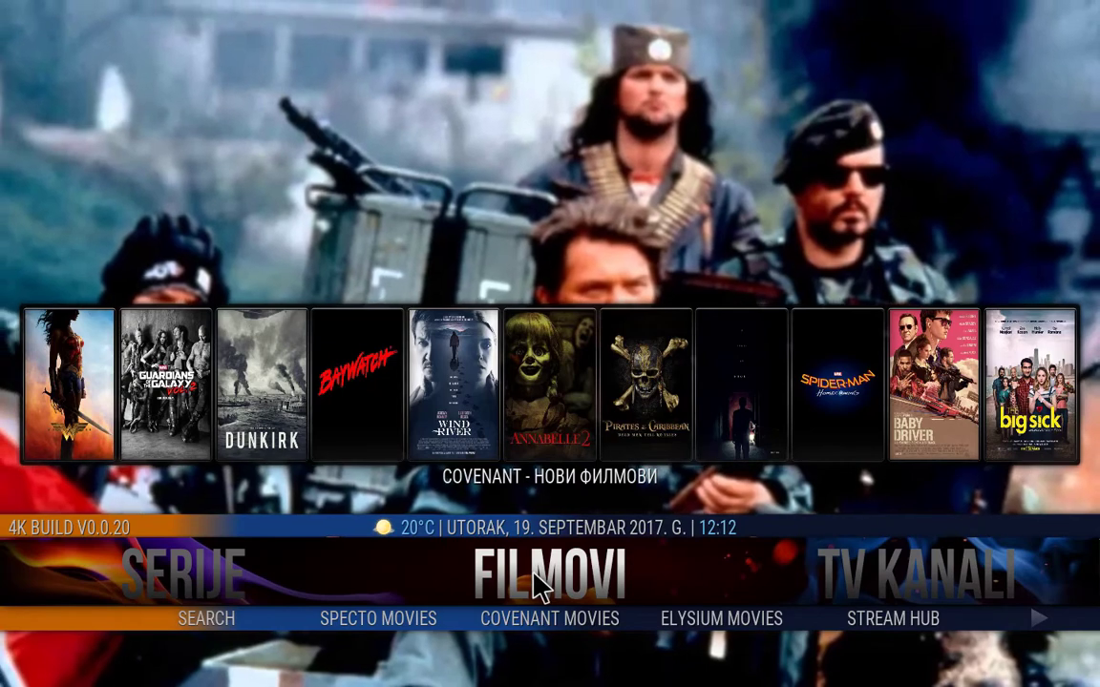
{"action": "scroll", "coordinate": [539, 587], "scroll_direction": "down", "scroll_amount": 1}
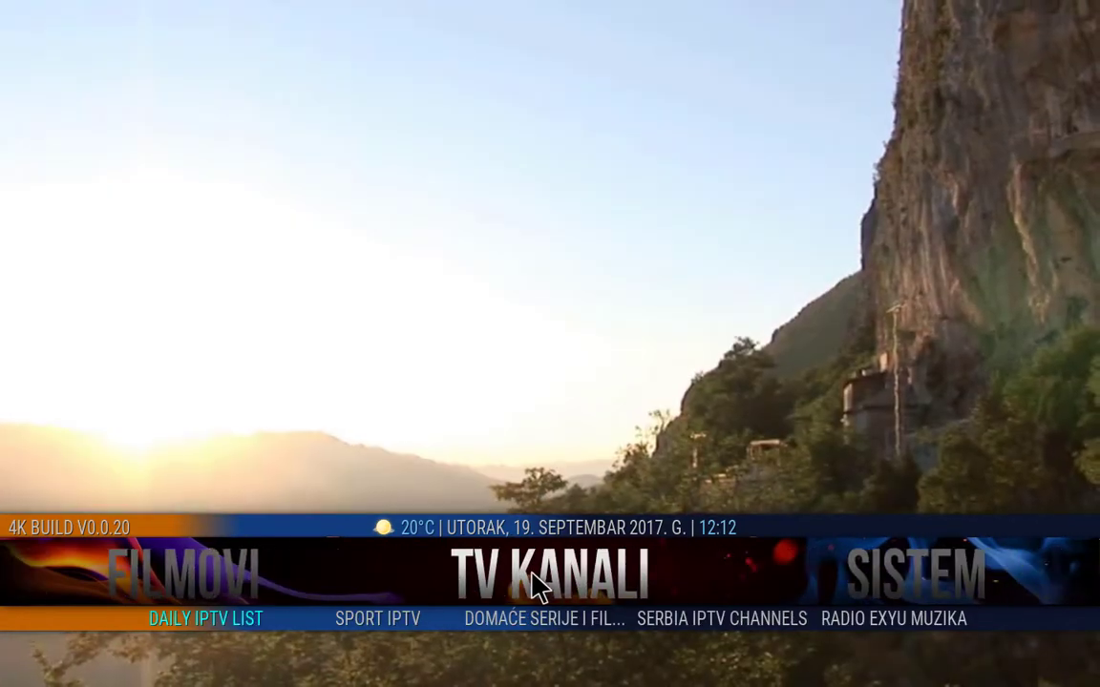
{"action": "scroll", "coordinate": [539, 587], "scroll_direction": "down", "scroll_amount": 1}
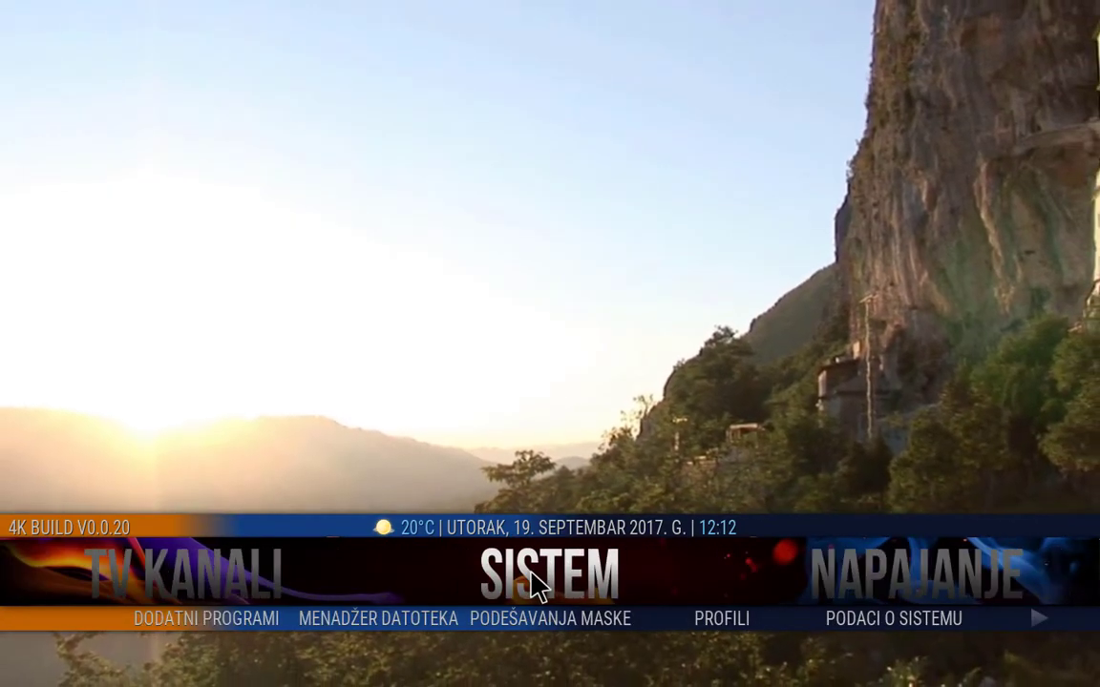
{"action": "scroll", "coordinate": [536, 585], "scroll_direction": "down", "scroll_amount": 1}
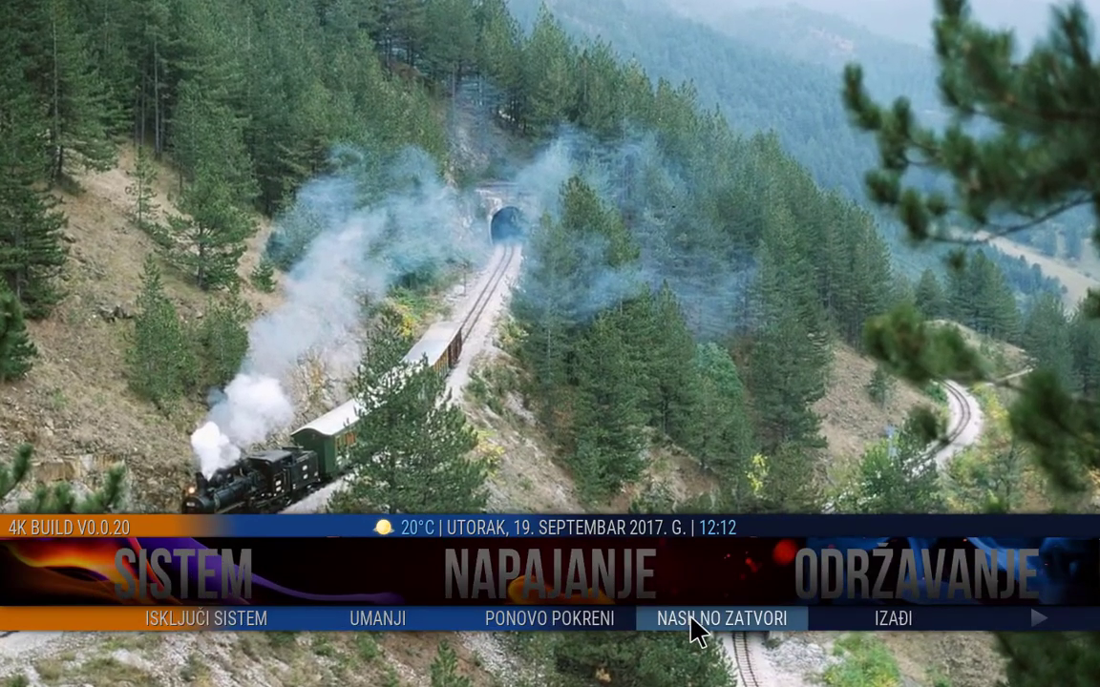
{"action": "left_click", "coordinate": [691, 621]}
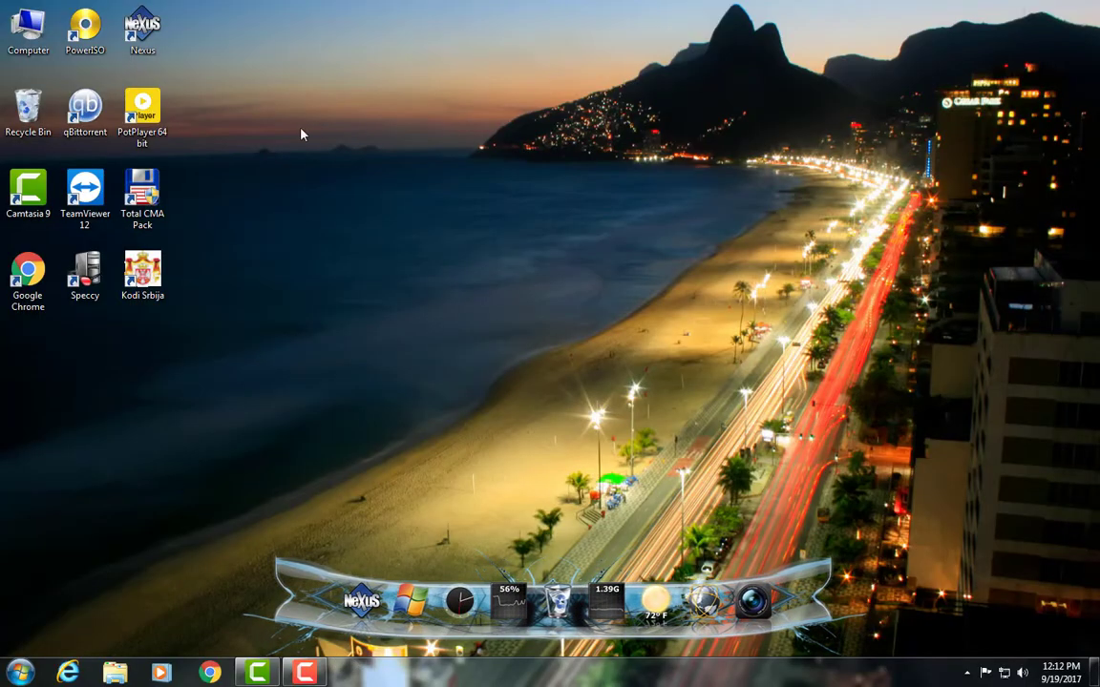
Copy the Kodi Srbija tojelako installer from Local Disk (H:) to the desktop
{"action": "double_click", "coordinate": [37, 43]}
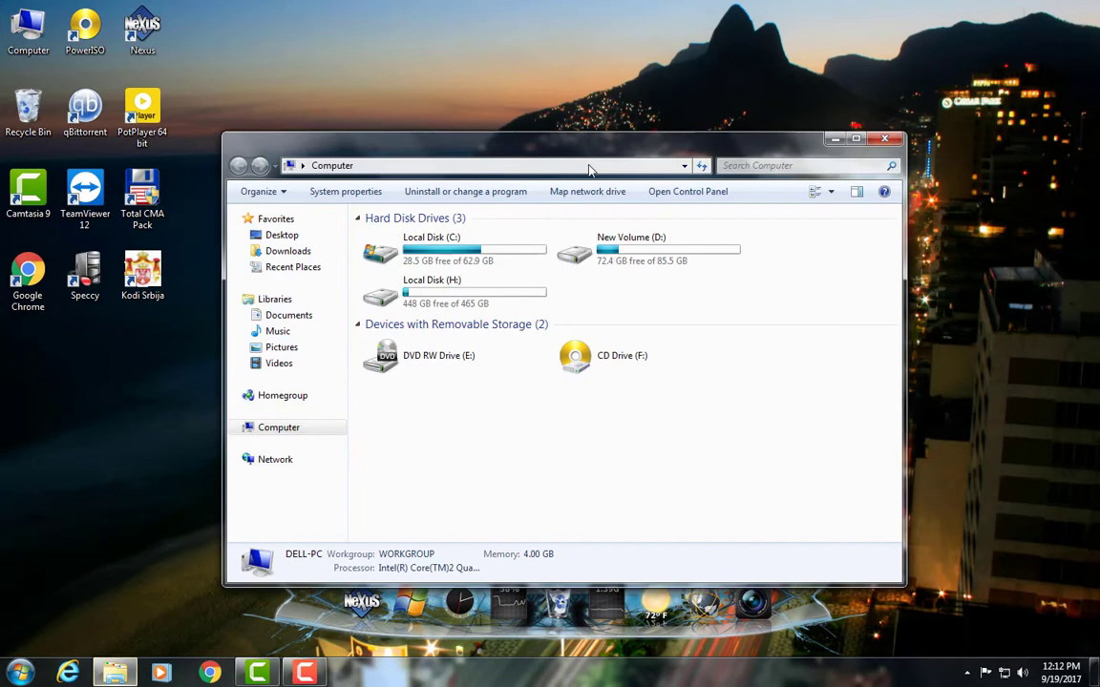
{"action": "double_click", "coordinate": [603, 253]}
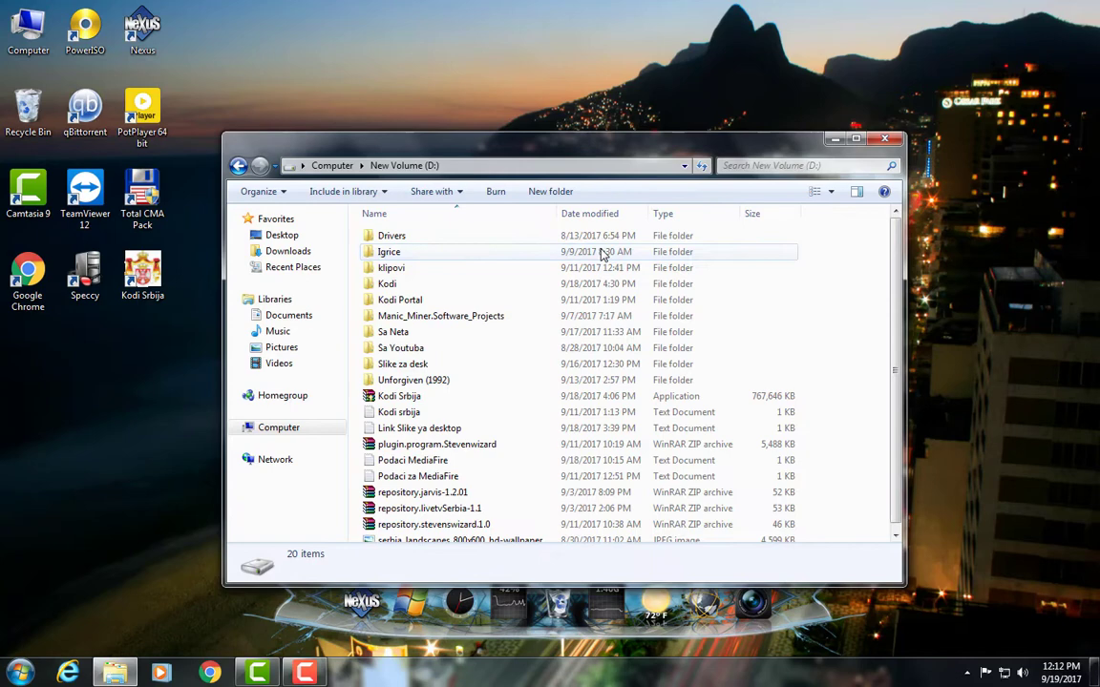
{"action": "left_click", "coordinate": [239, 166]}
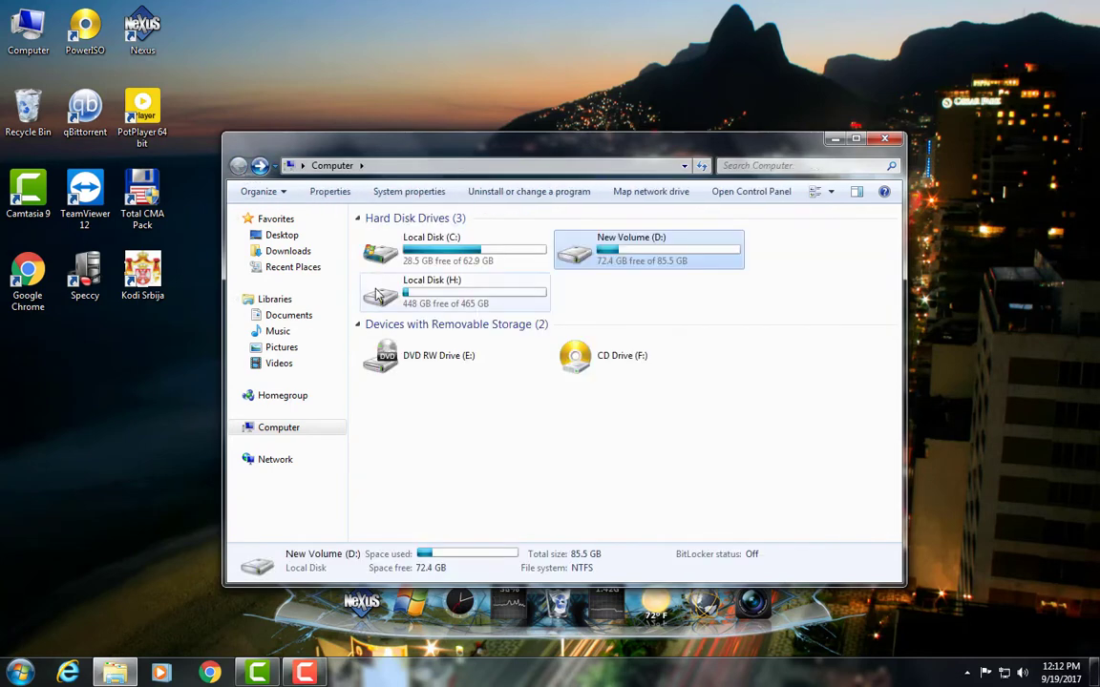
{"action": "double_click", "coordinate": [379, 295]}
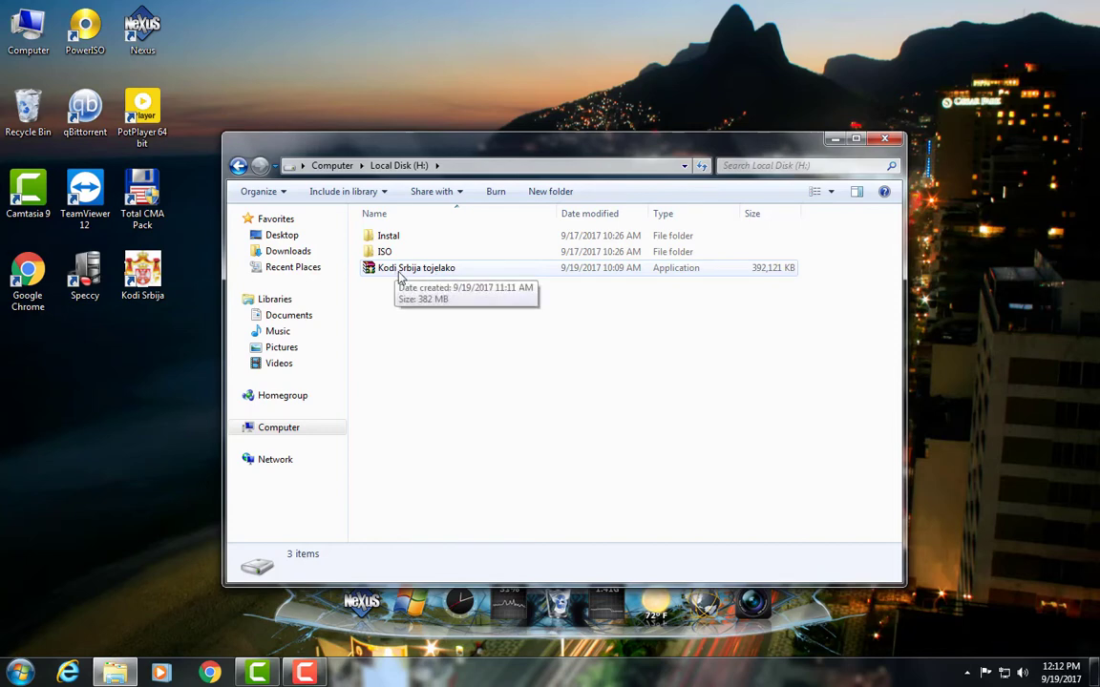
{"action": "left_click_drag", "start_coordinate": [401, 277], "coordinate": [391, 65]}
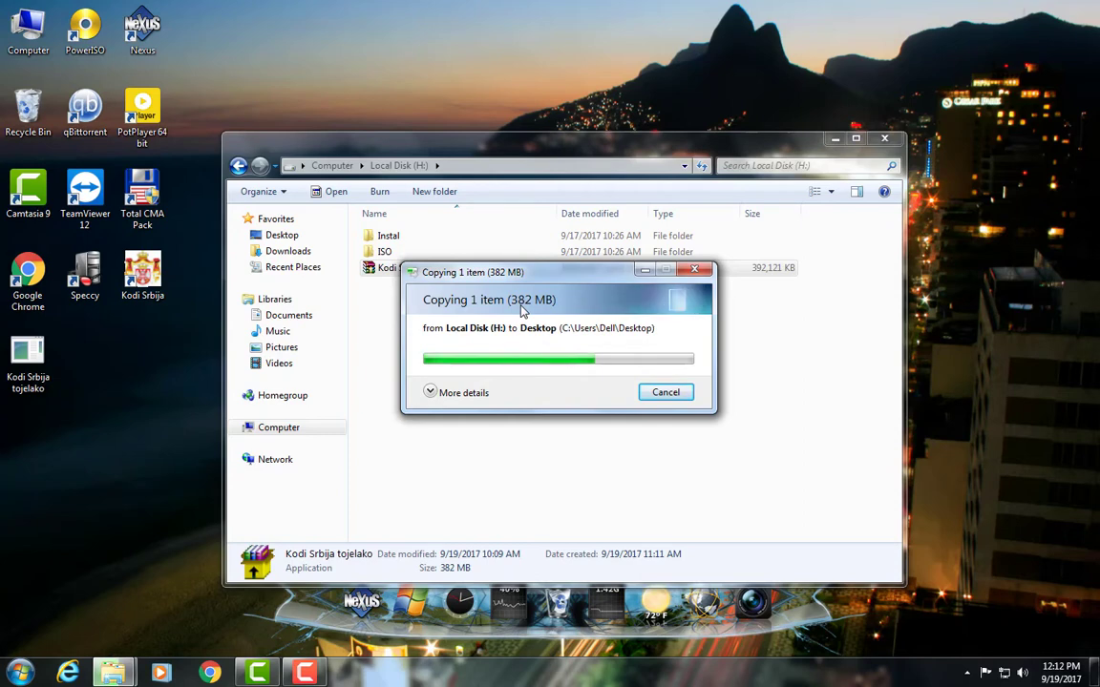
Show the properties of the Kodi Srbija folder on Local Disk (C:) to check its size
{"action": "double_click", "coordinate": [41, 19]}
{"action": "left_click", "coordinate": [461, 267]}
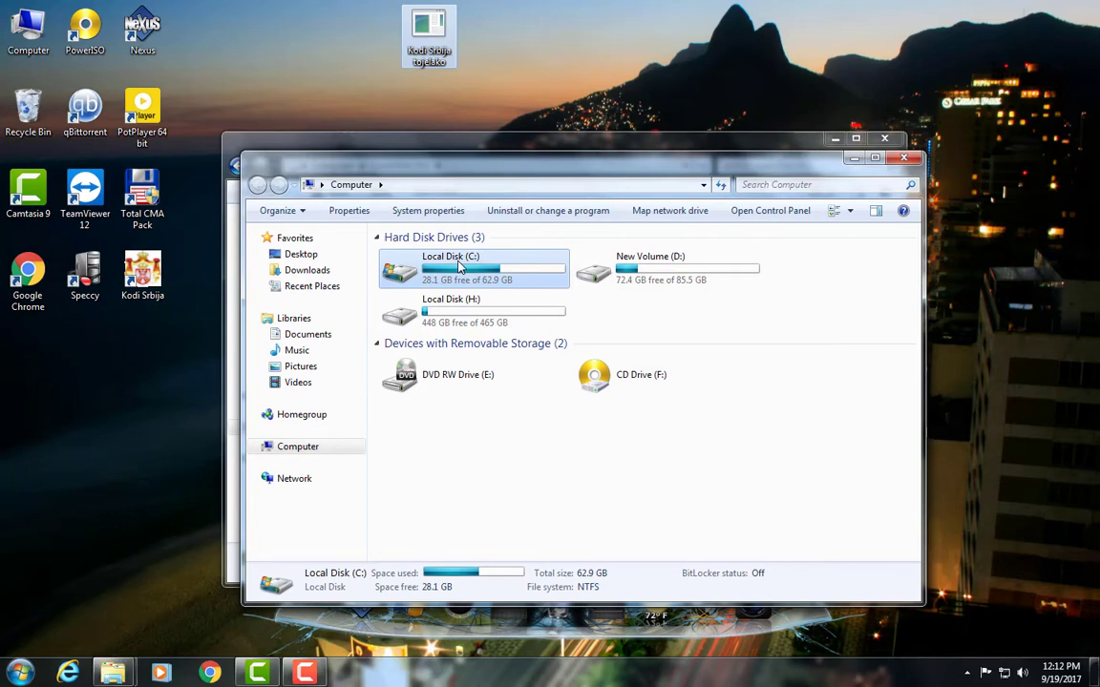
{"action": "double_click", "coordinate": [509, 273]}
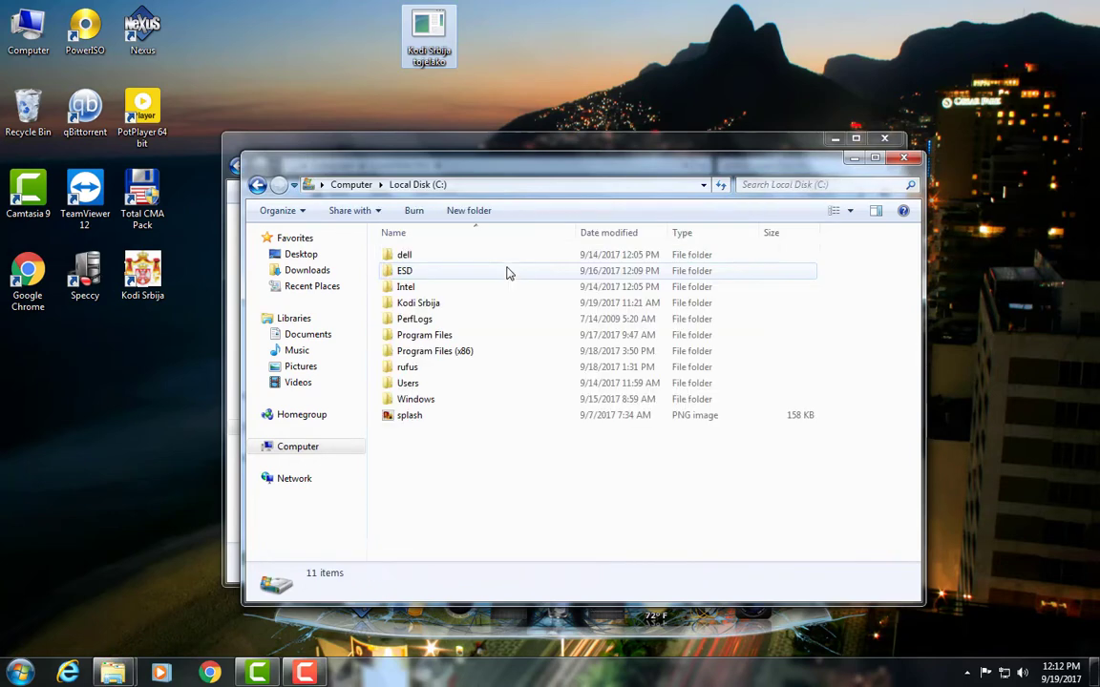
{"action": "left_click", "coordinate": [416, 305]}
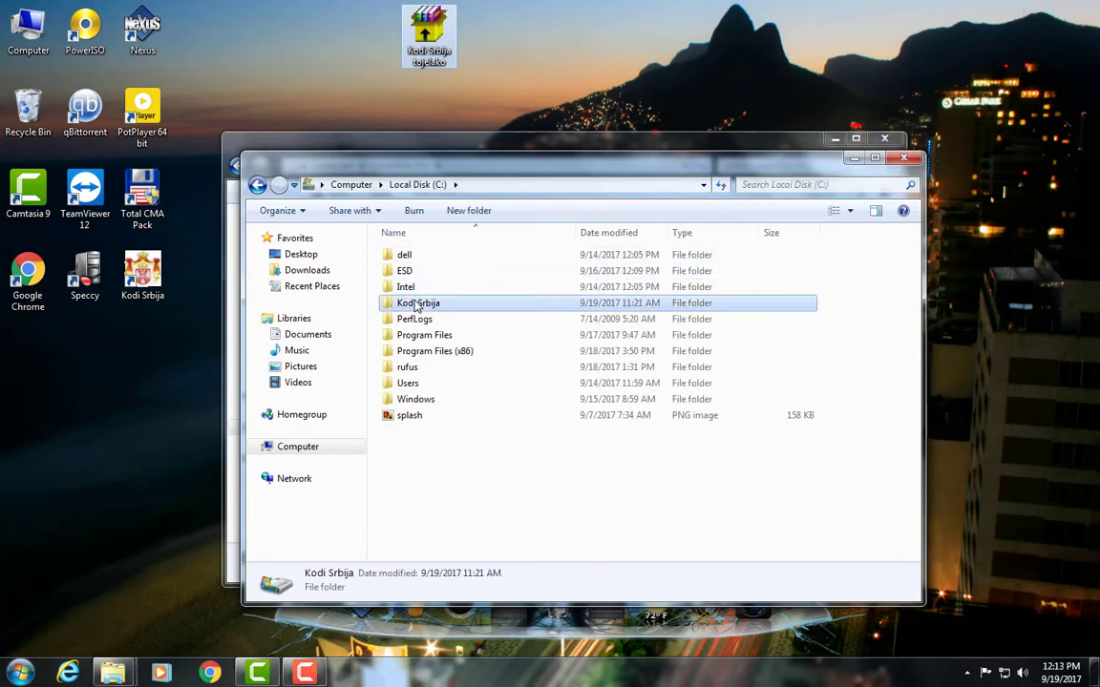
{"action": "right_click", "coordinate": [416, 305]}
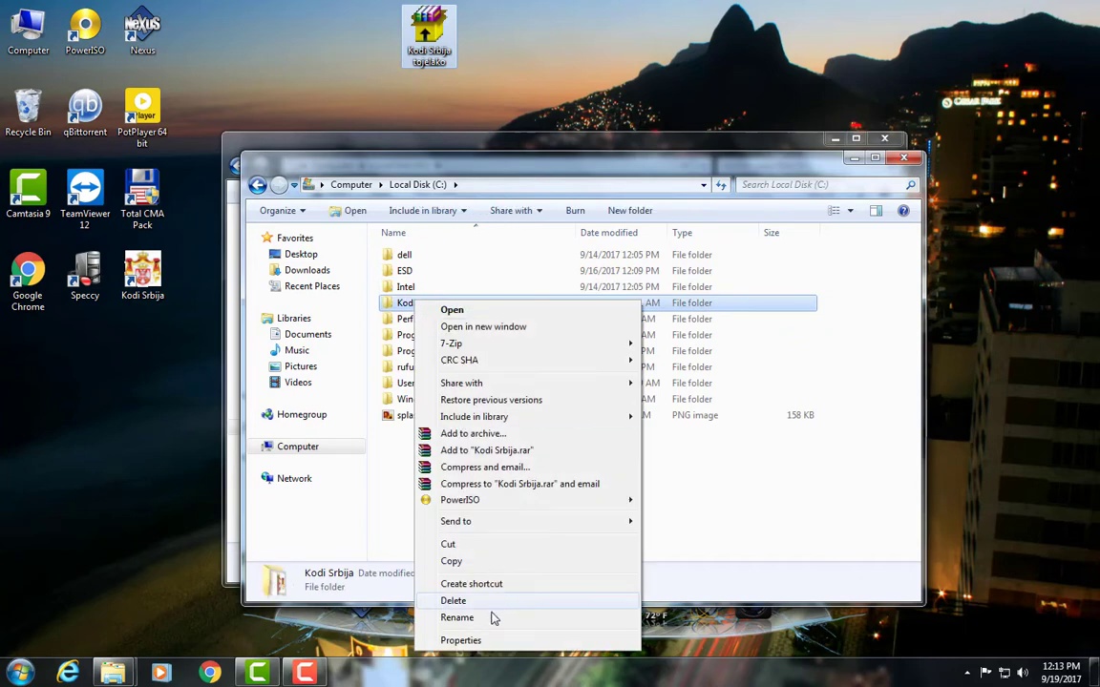
{"action": "left_click", "coordinate": [461, 641]}
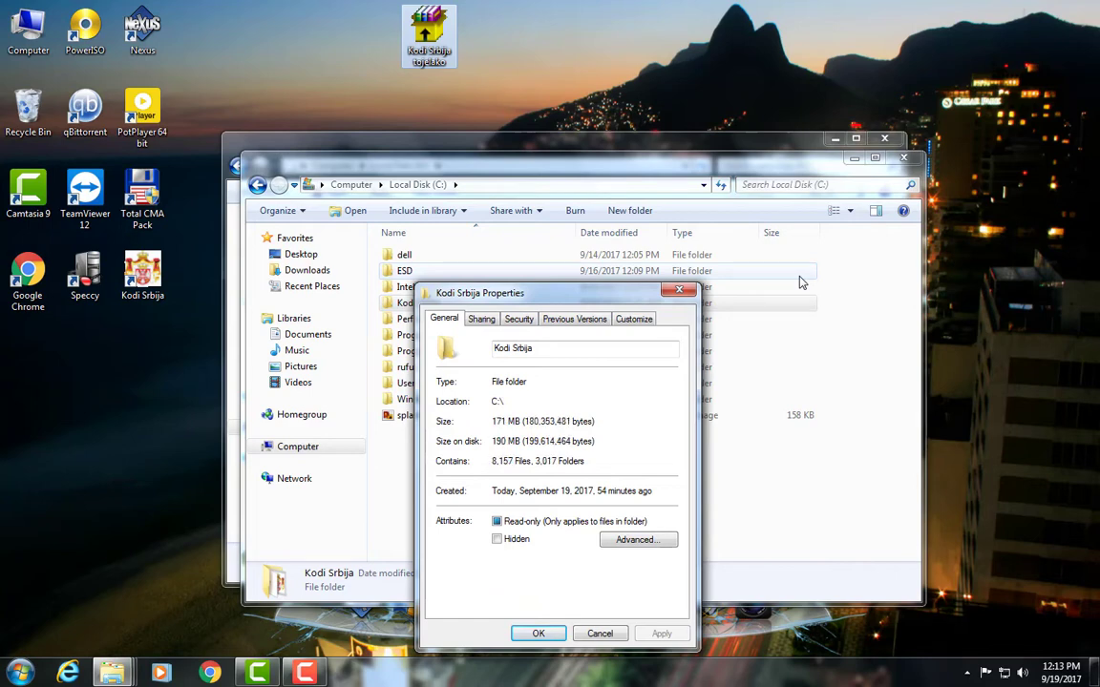
Close the Local Disk (H:) and Local Disk (C:) windows and the Kodi Srbija properties dialog
{"action": "left_click", "coordinate": [726, 144]}
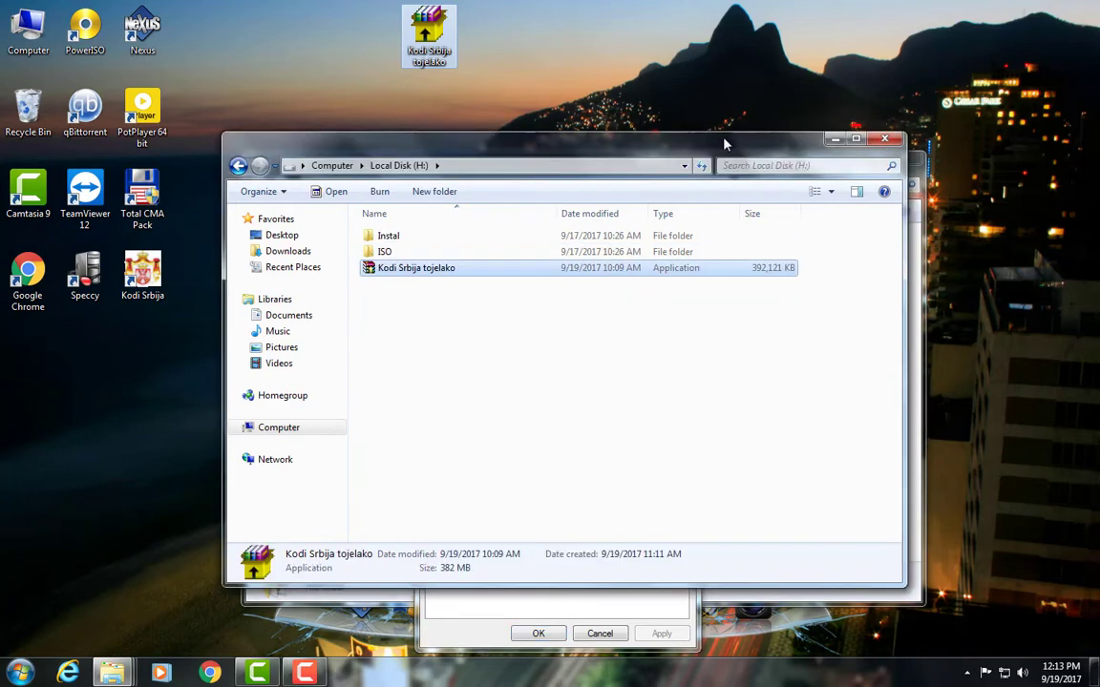
{"action": "left_click", "coordinate": [886, 142]}
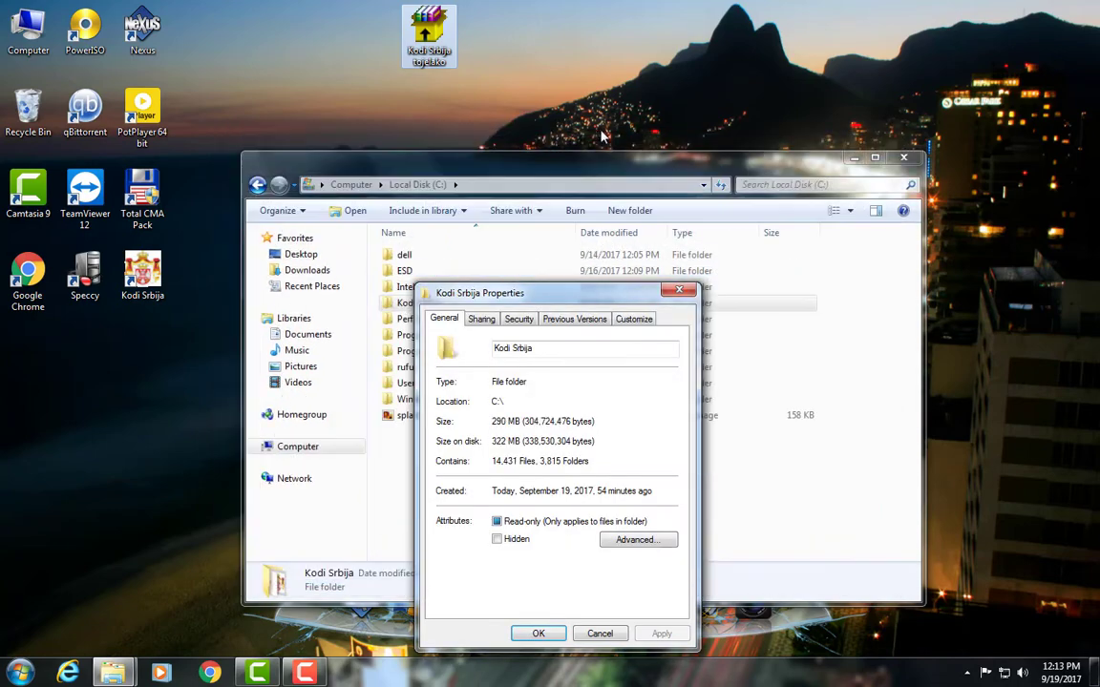
{"action": "left_click", "coordinate": [903, 158]}
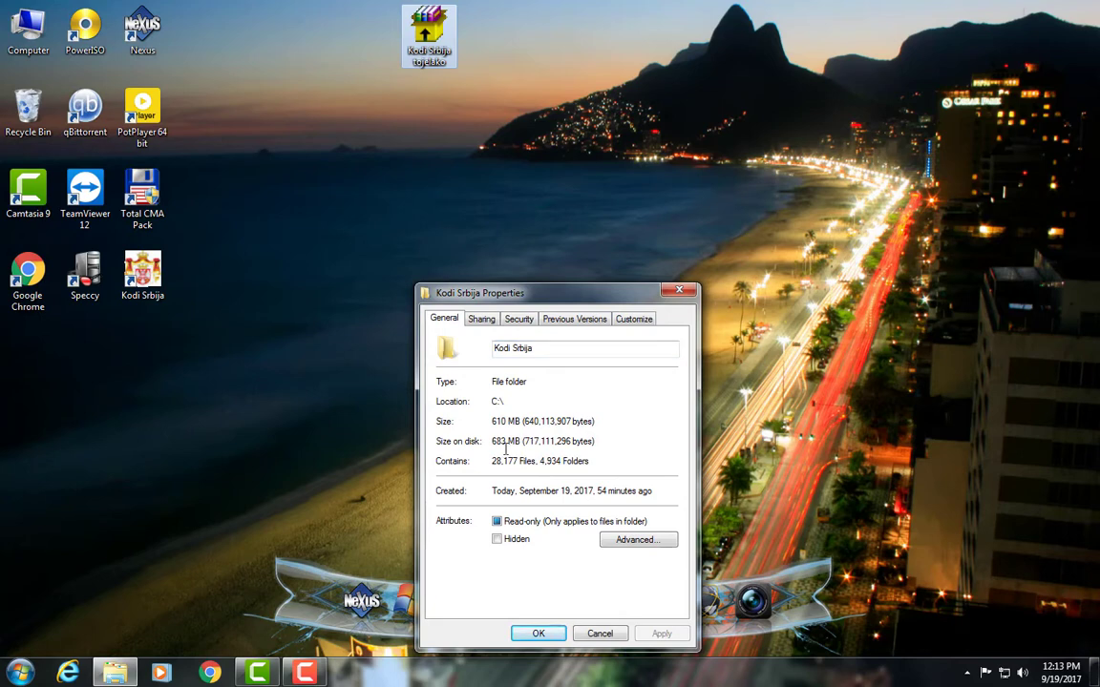
{"action": "left_click", "coordinate": [524, 636]}
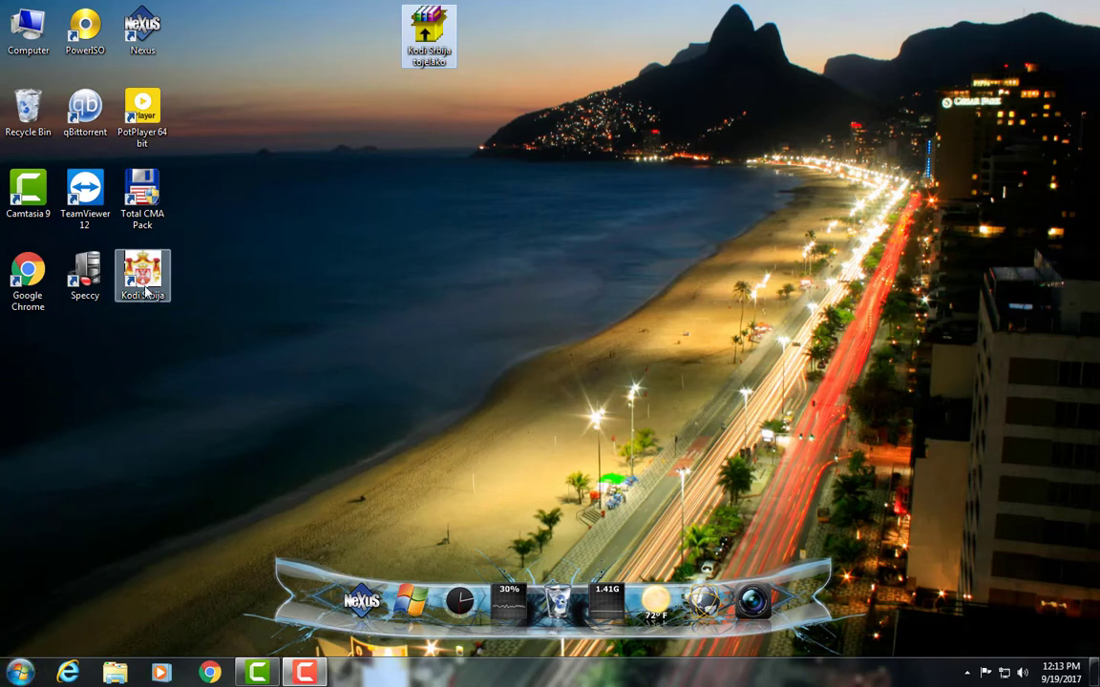
Move the Kodi Srbija desktop shortcut and the Kodi Srbija program entry to the Recycle Bin
{"action": "left_click_drag", "start_coordinate": [145, 291], "coordinate": [29, 110]}
{"action": "left_click", "coordinate": [20, 672]}
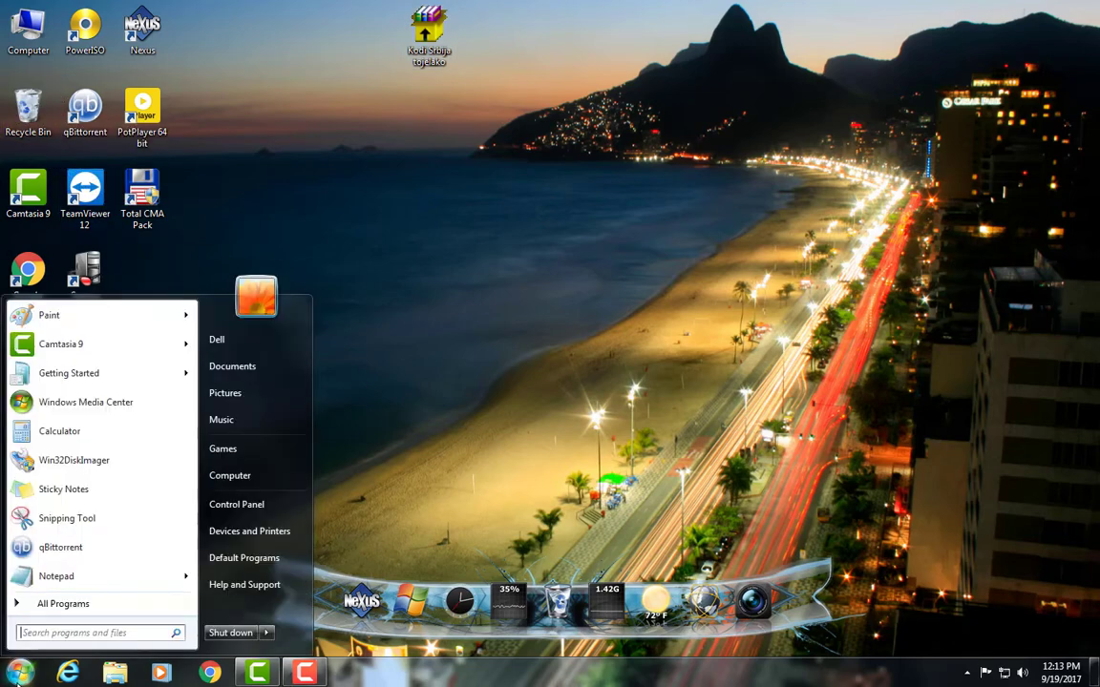
{"action": "left_click", "coordinate": [63, 604]}
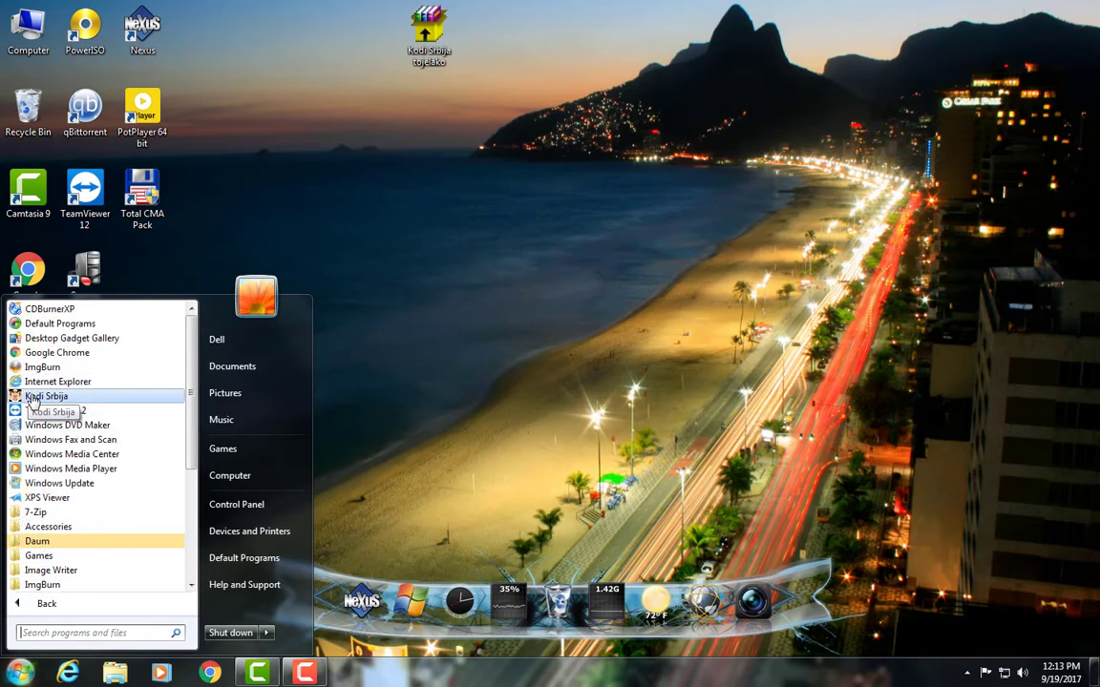
{"action": "left_click_drag", "start_coordinate": [32, 398], "coordinate": [28, 187]}
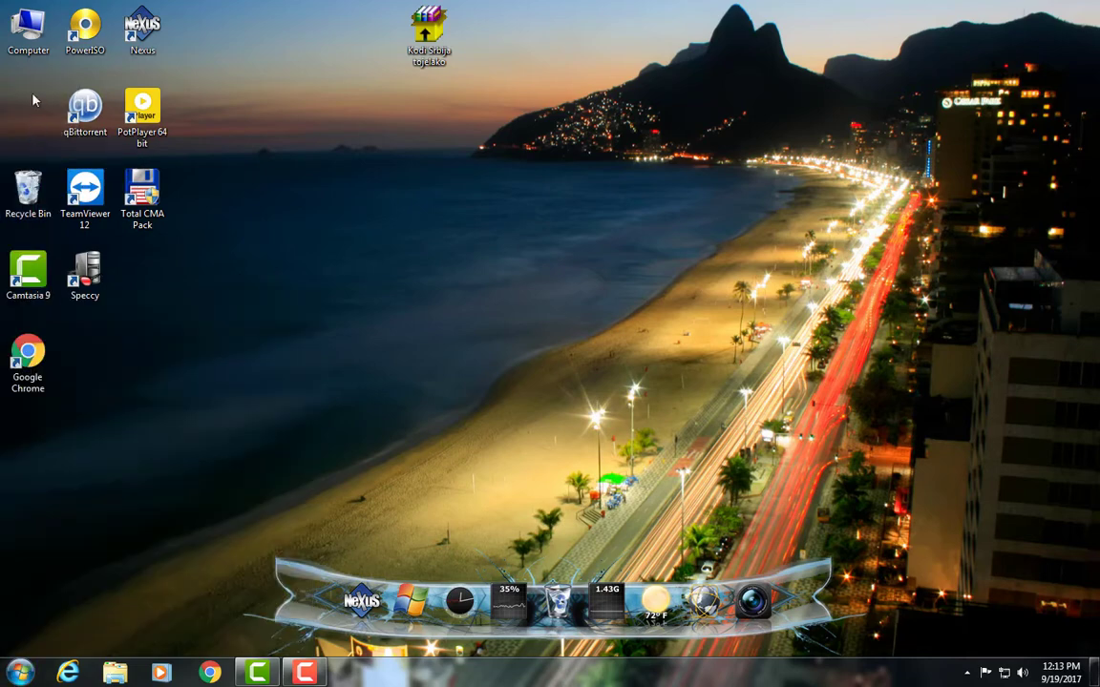
Run the Uninstall application from the Kodi Srbija folder on Local Disk (C:)
{"action": "double_click", "coordinate": [16, 28]}
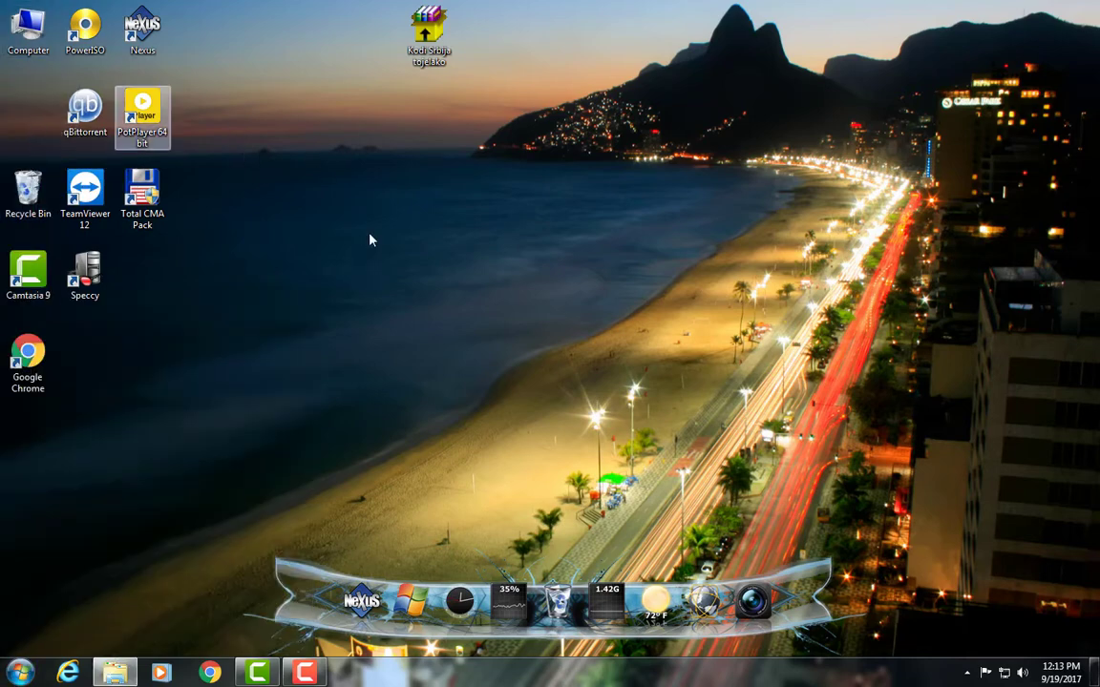
{"action": "left_click", "coordinate": [397, 265]}
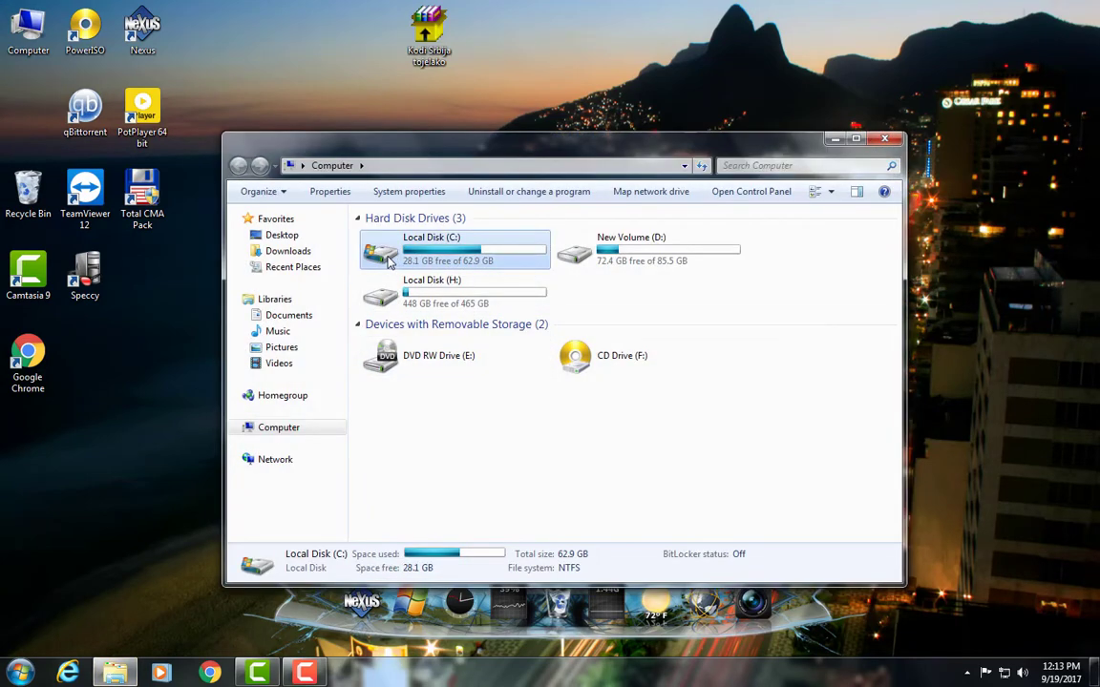
{"action": "double_click", "coordinate": [388, 264]}
{"action": "double_click", "coordinate": [393, 284]}
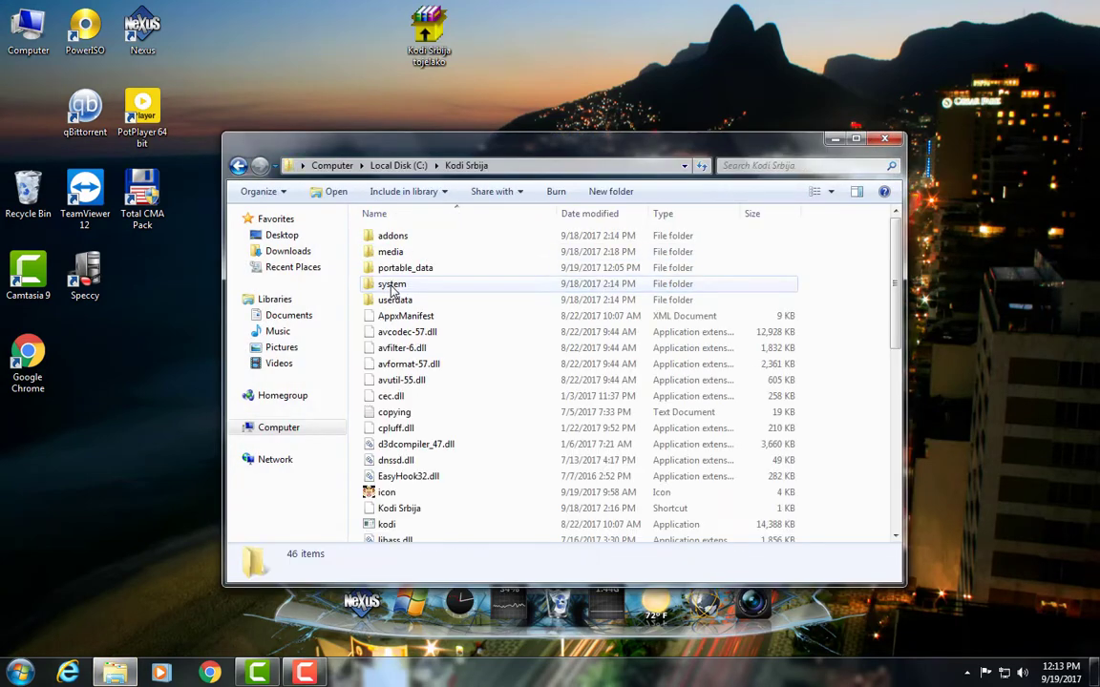
{"action": "scroll", "coordinate": [413, 430], "scroll_direction": "down", "scroll_amount": 9}
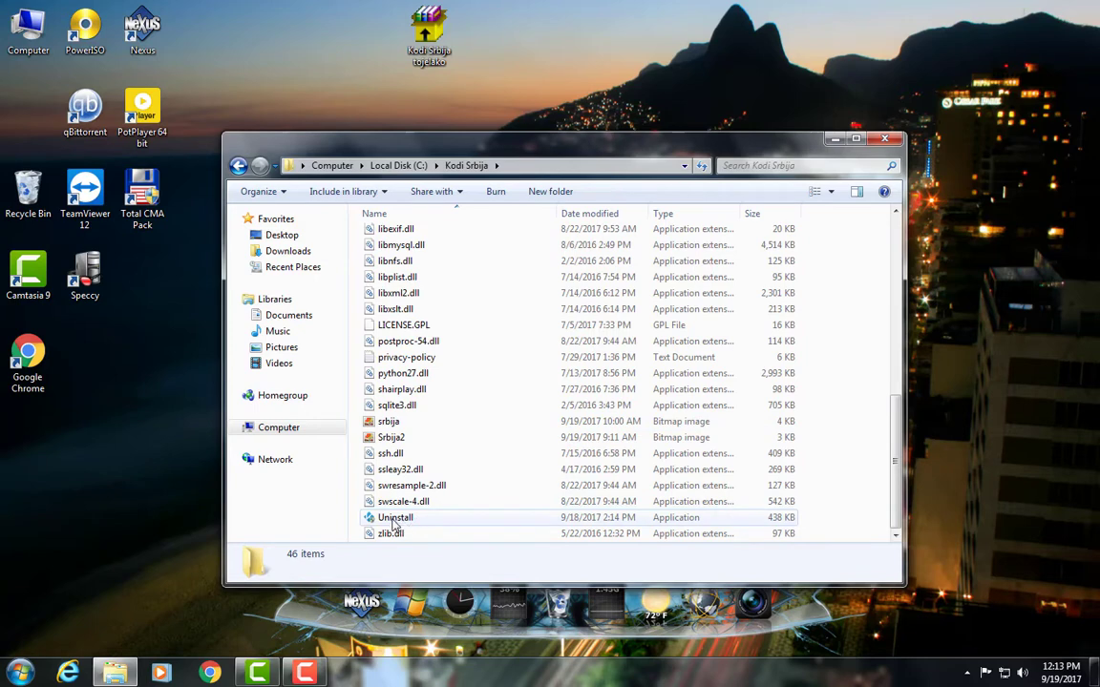
{"action": "left_click", "coordinate": [394, 521]}
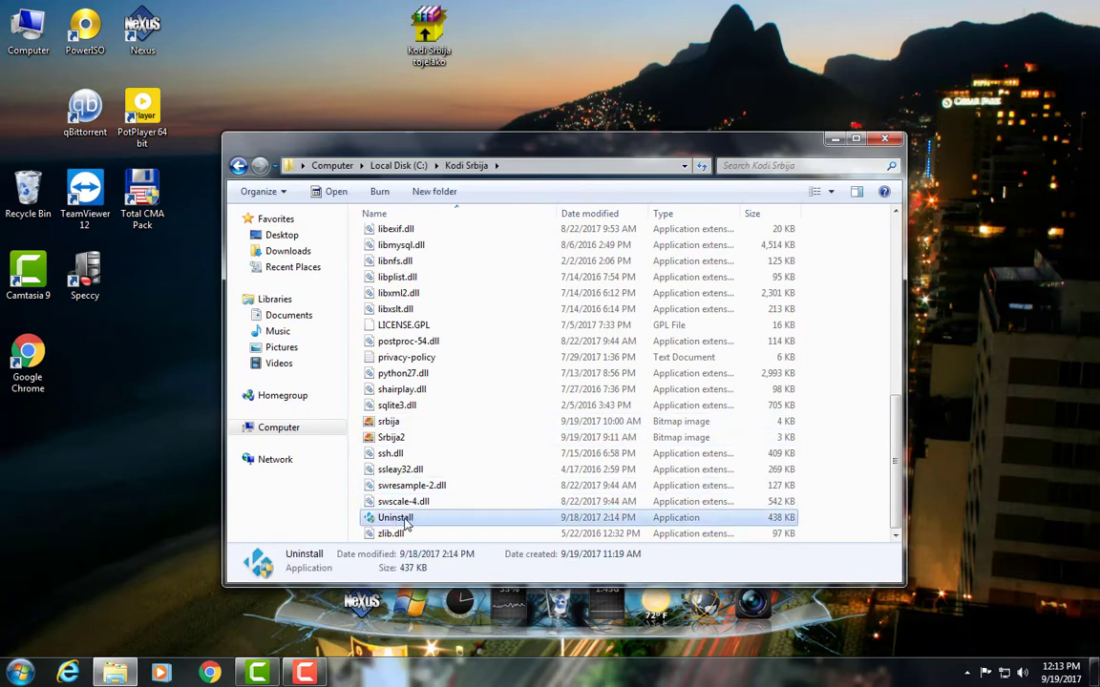
{"action": "double_click", "coordinate": [377, 518]}
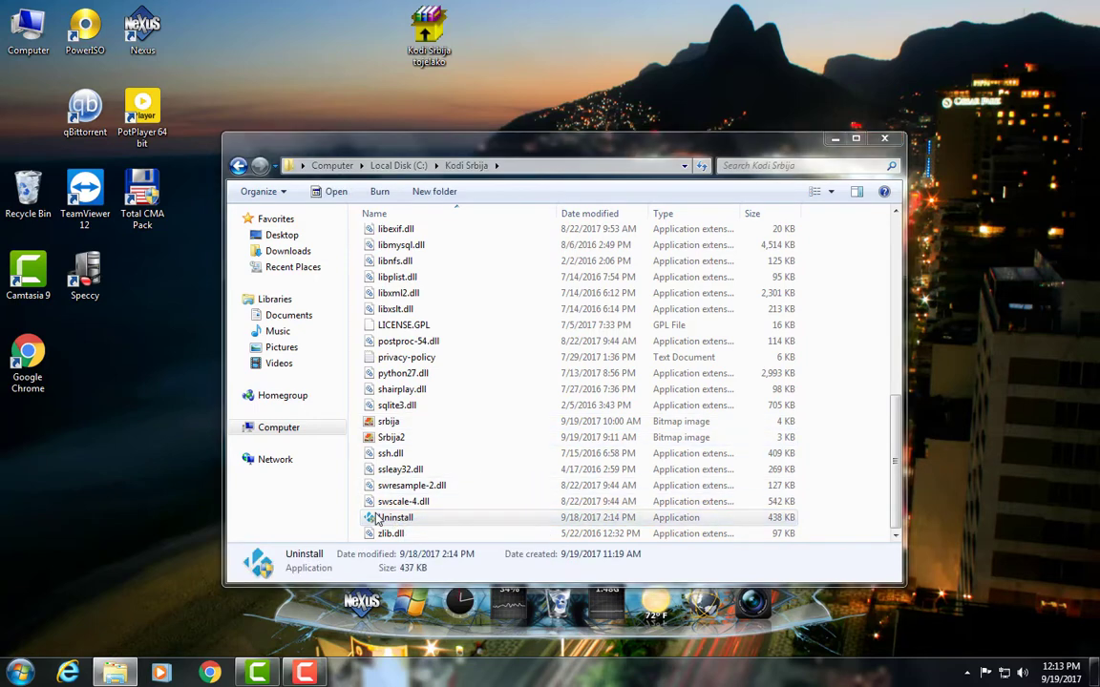
Uninstall Kodi, granting permission to also delete its profile folder
{"action": "left_click", "coordinate": [651, 461]}
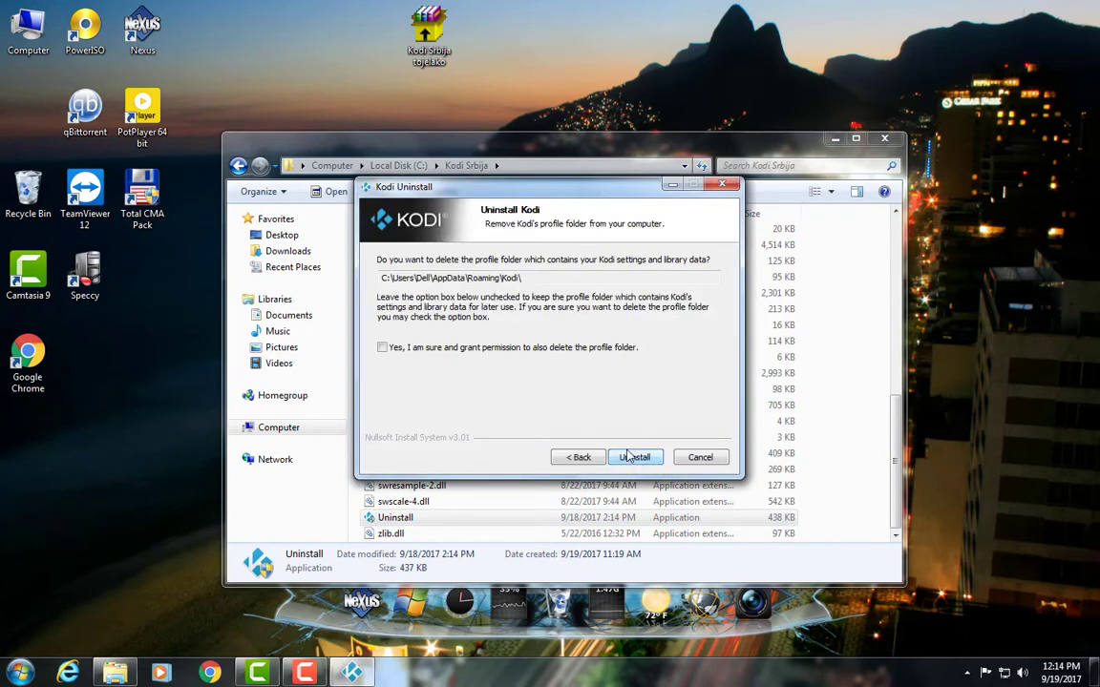
{"action": "left_click", "coordinate": [382, 348]}
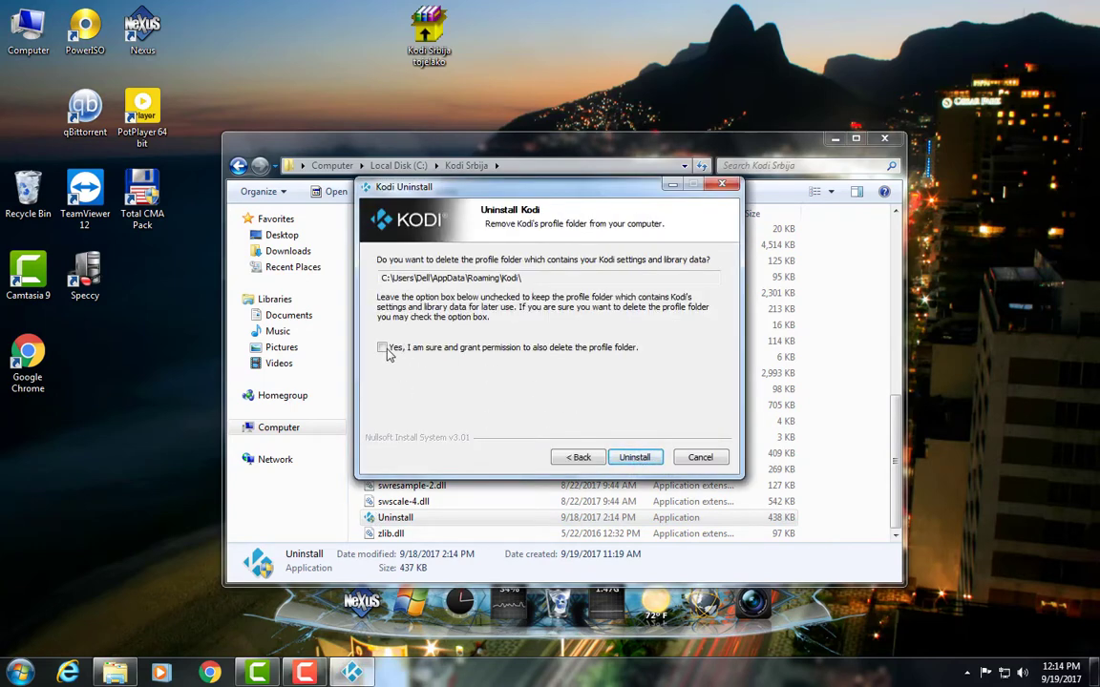
{"action": "left_click", "coordinate": [633, 457]}
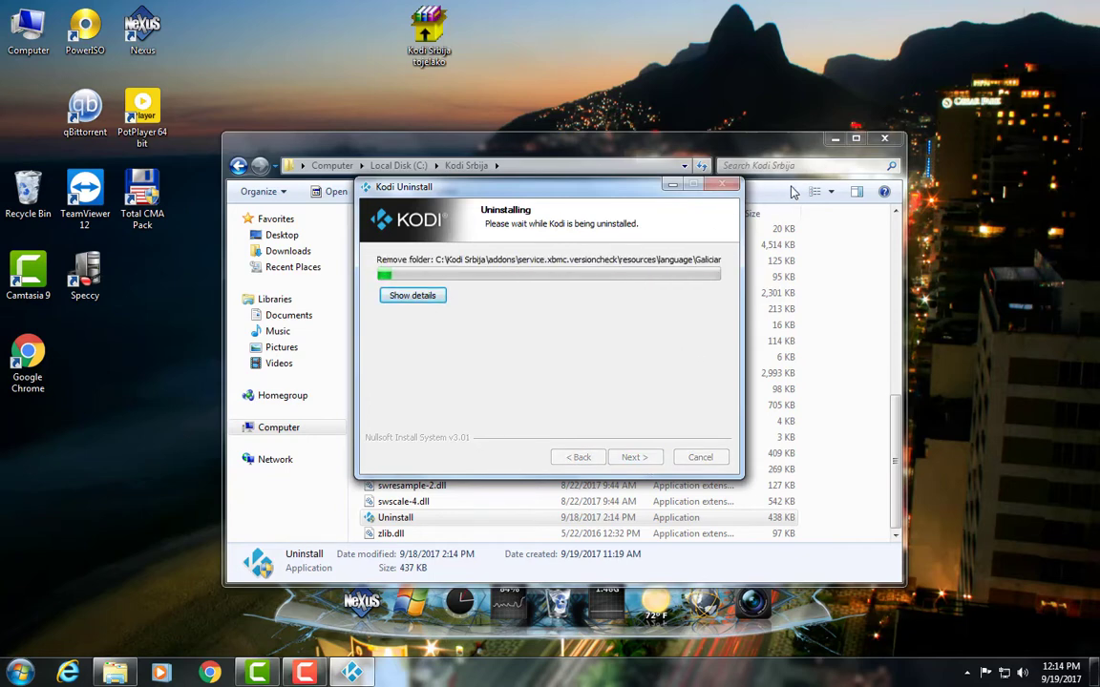
Finish the Kodi uninstaller and close the Local Disk (C:) window
{"action": "left_click", "coordinate": [28, 358]}
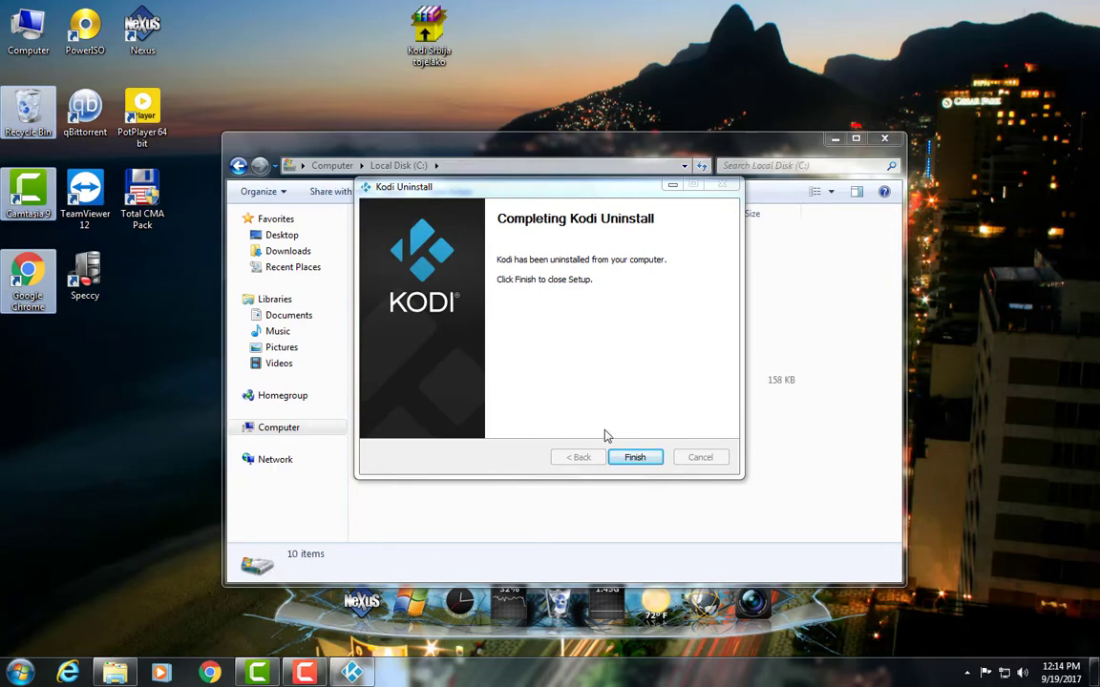
{"action": "left_click", "coordinate": [632, 458]}
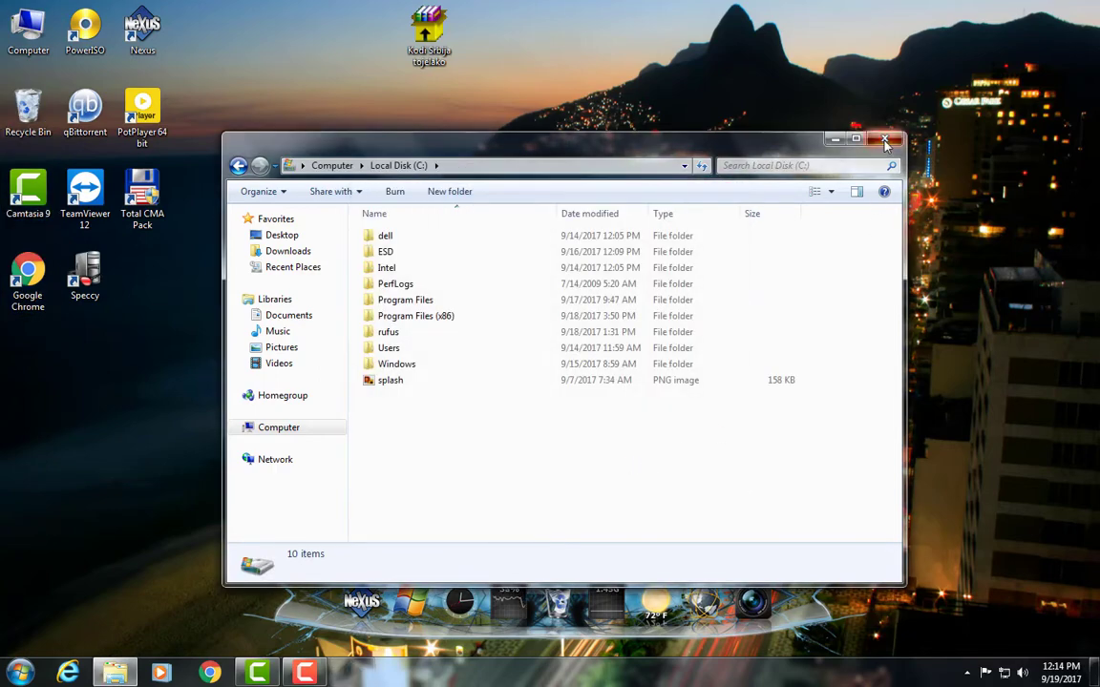
{"action": "left_click", "coordinate": [884, 139]}
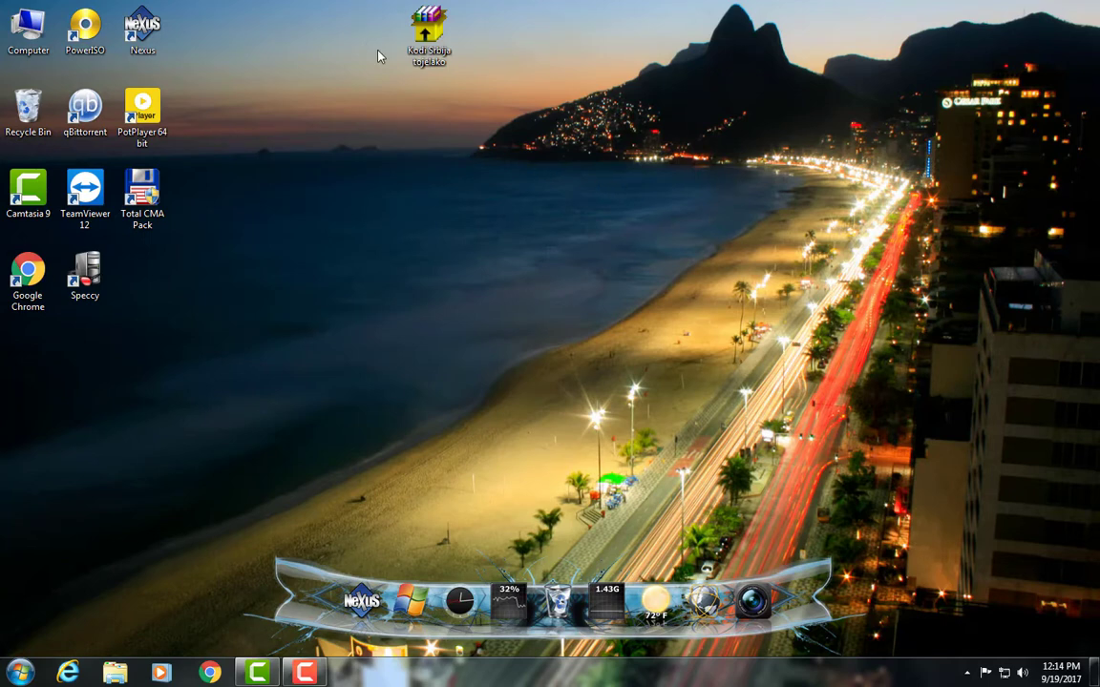
Move the Kodi Srbija tojelako installer farther away from the other desktop icons, run it and accept its terms
{"action": "left_click_drag", "start_coordinate": [426, 34], "coordinate": [829, 116]}
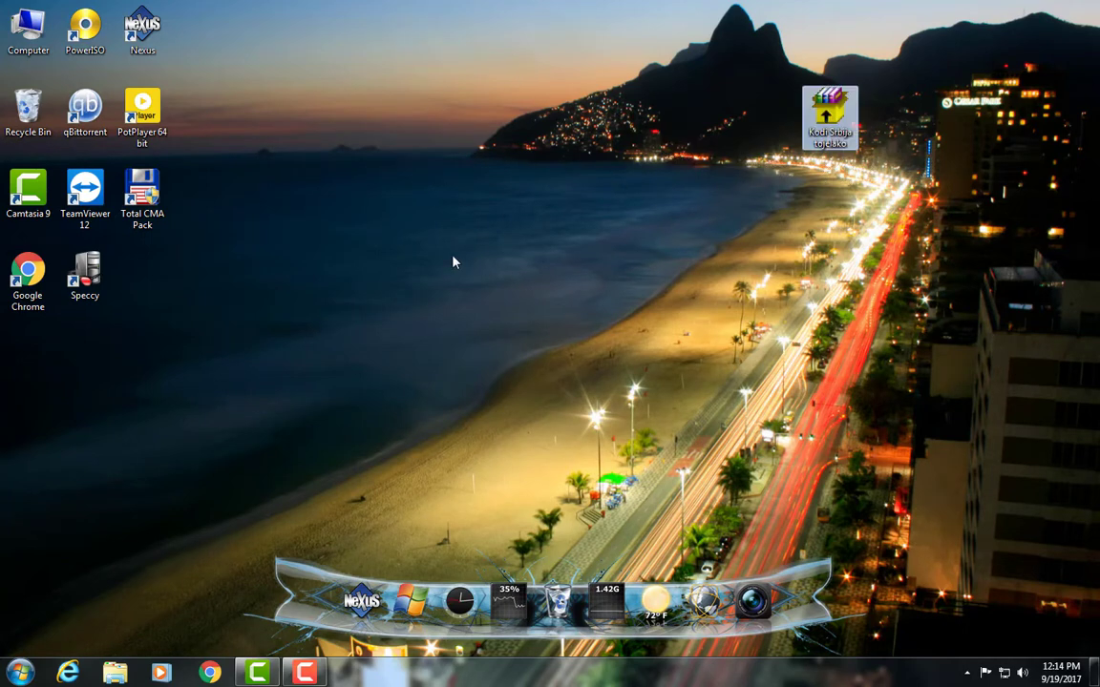
{"action": "left_click", "coordinate": [417, 299]}
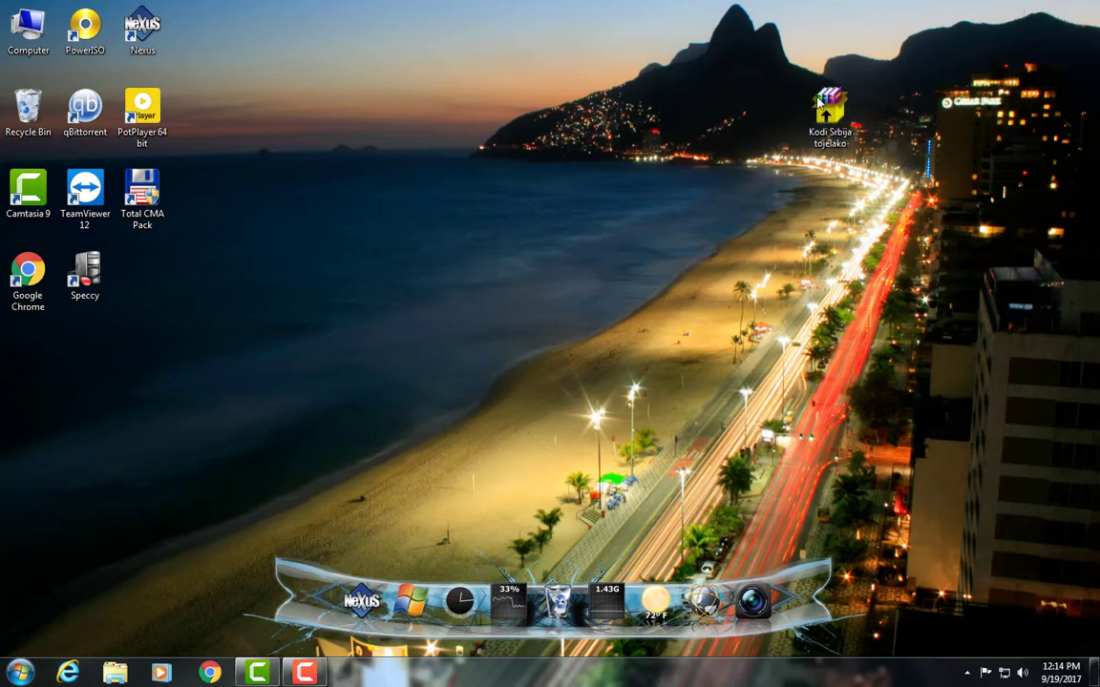
{"action": "mouse_move", "coordinate": [827, 120]}
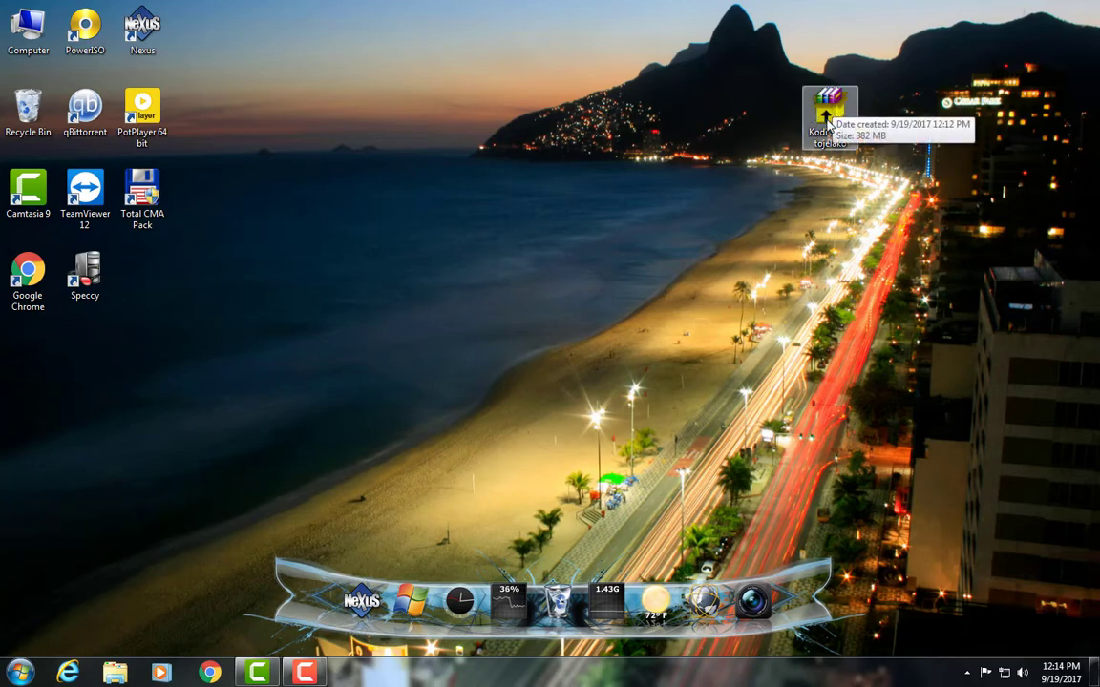
{"action": "double_click", "coordinate": [826, 120]}
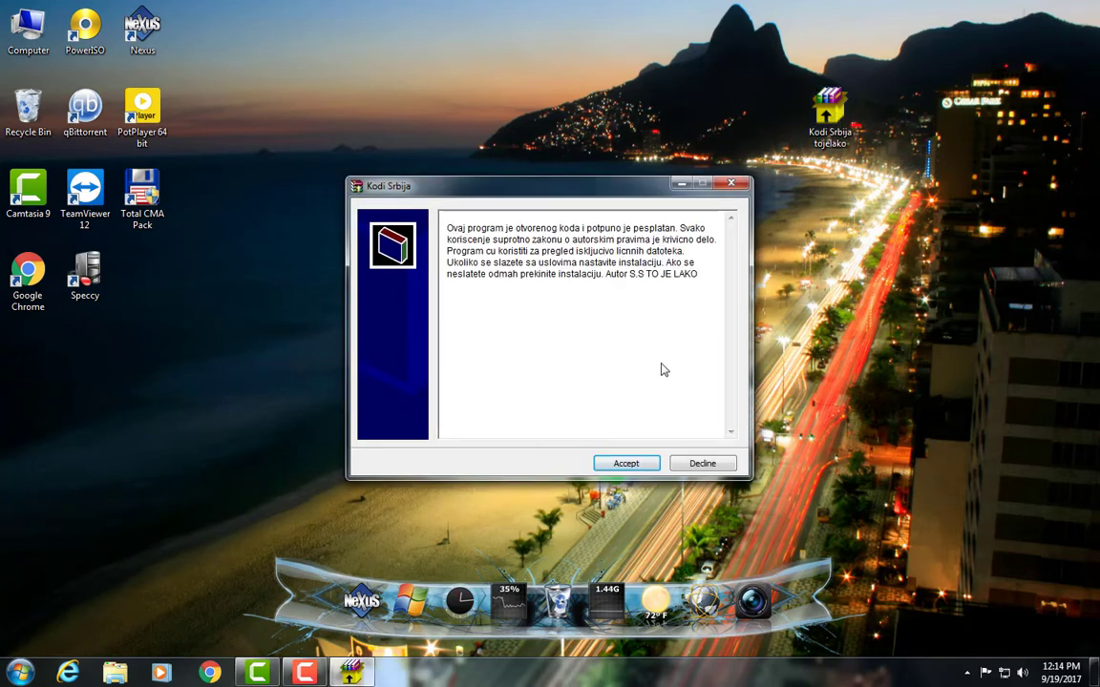
{"action": "left_click", "coordinate": [626, 463]}
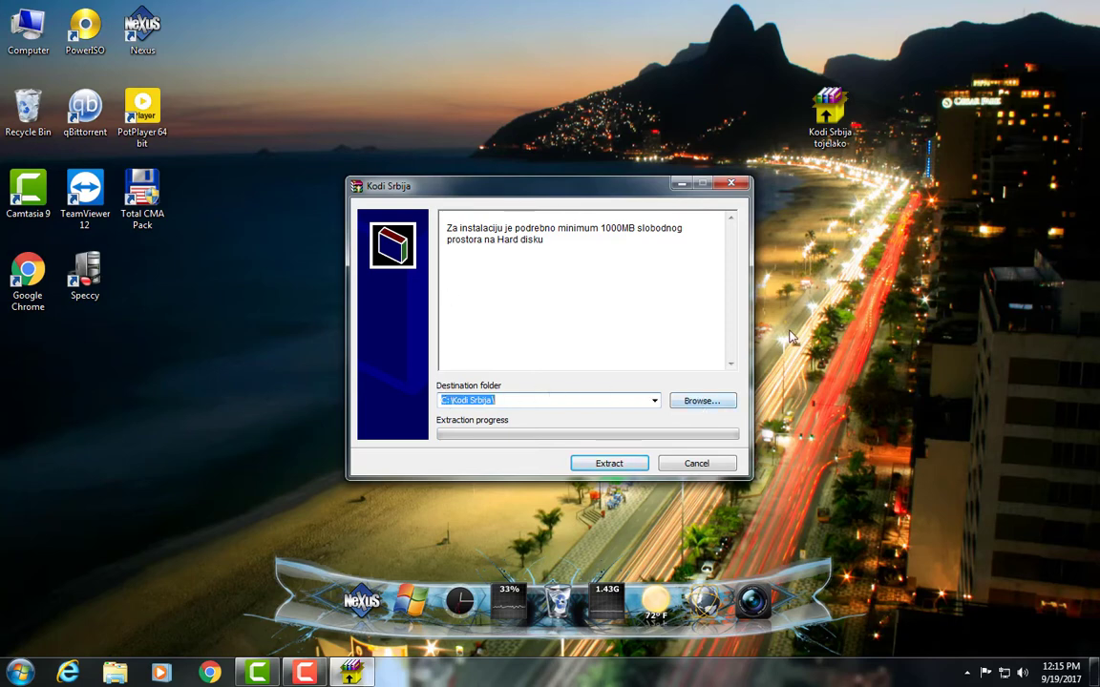
Create a Kodi Test folder on New Volume (D:) as the destination folder and extract Kodi Srbija into it
{"action": "left_click", "coordinate": [702, 402]}
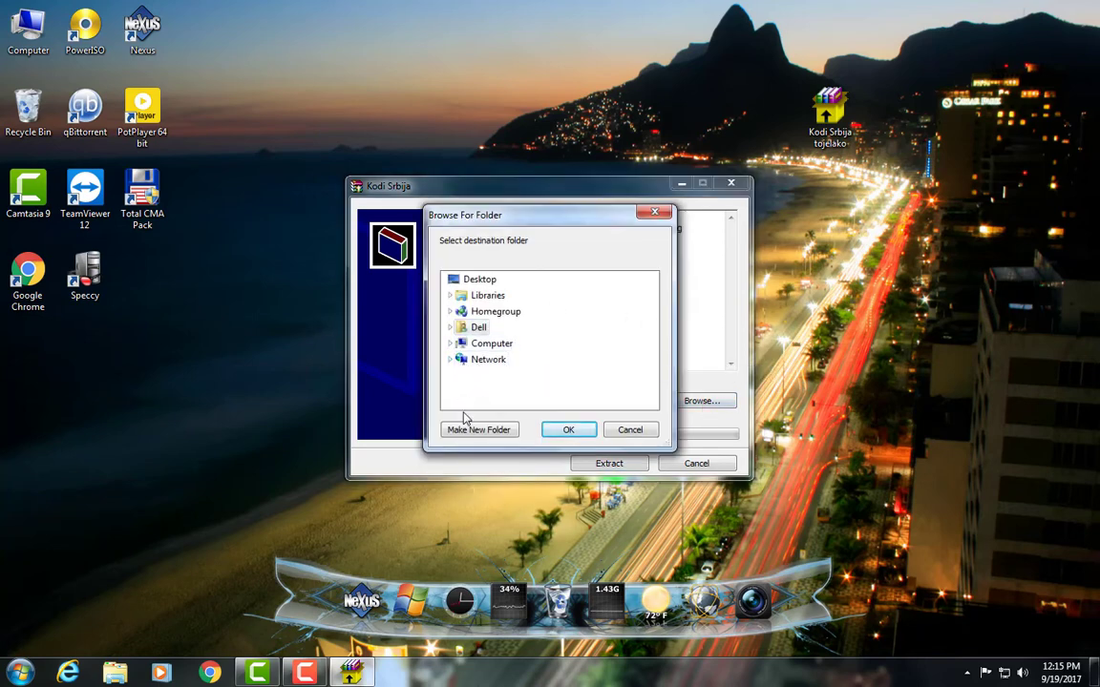
{"action": "left_click", "coordinate": [451, 344]}
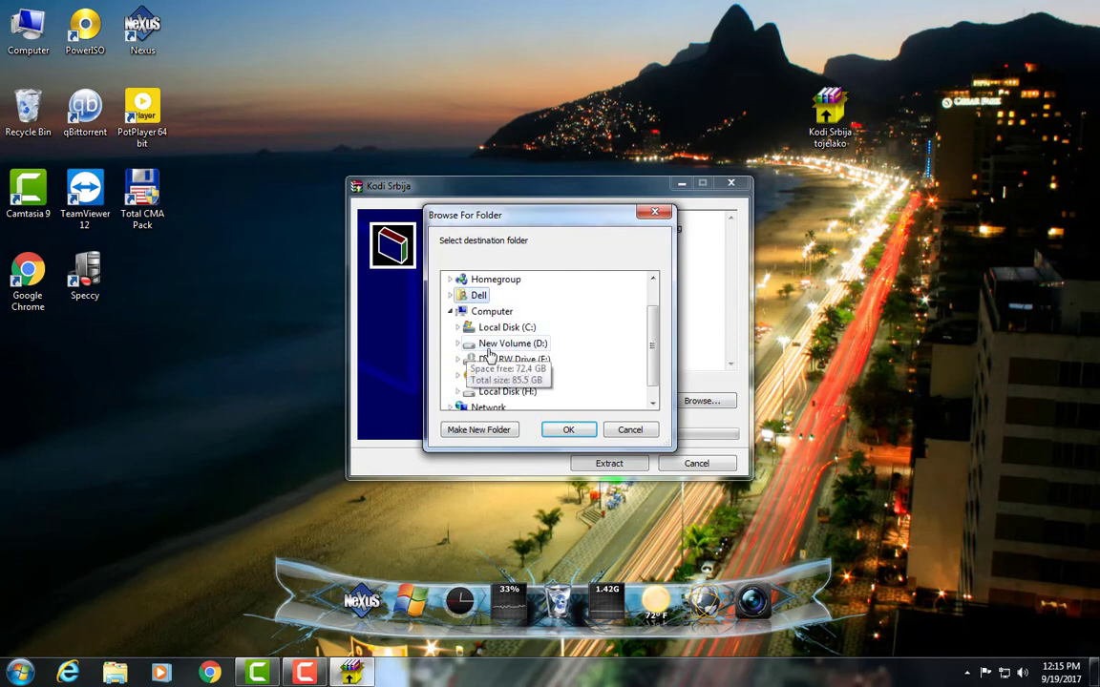
{"action": "left_click", "coordinate": [492, 346]}
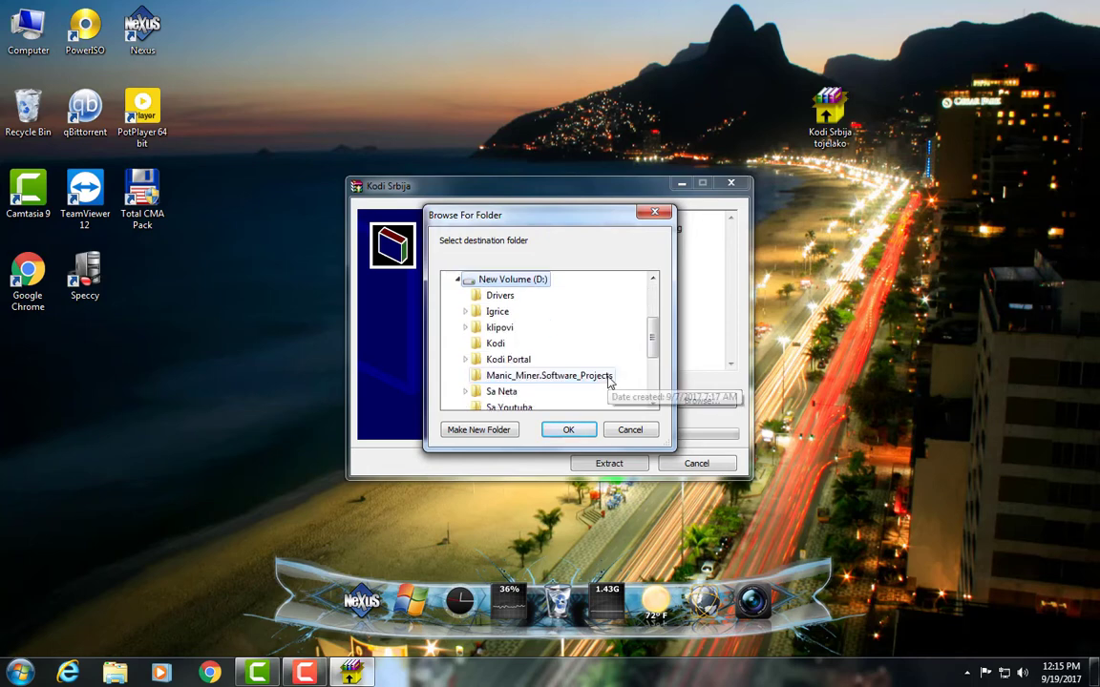
{"action": "left_click", "coordinate": [481, 430]}
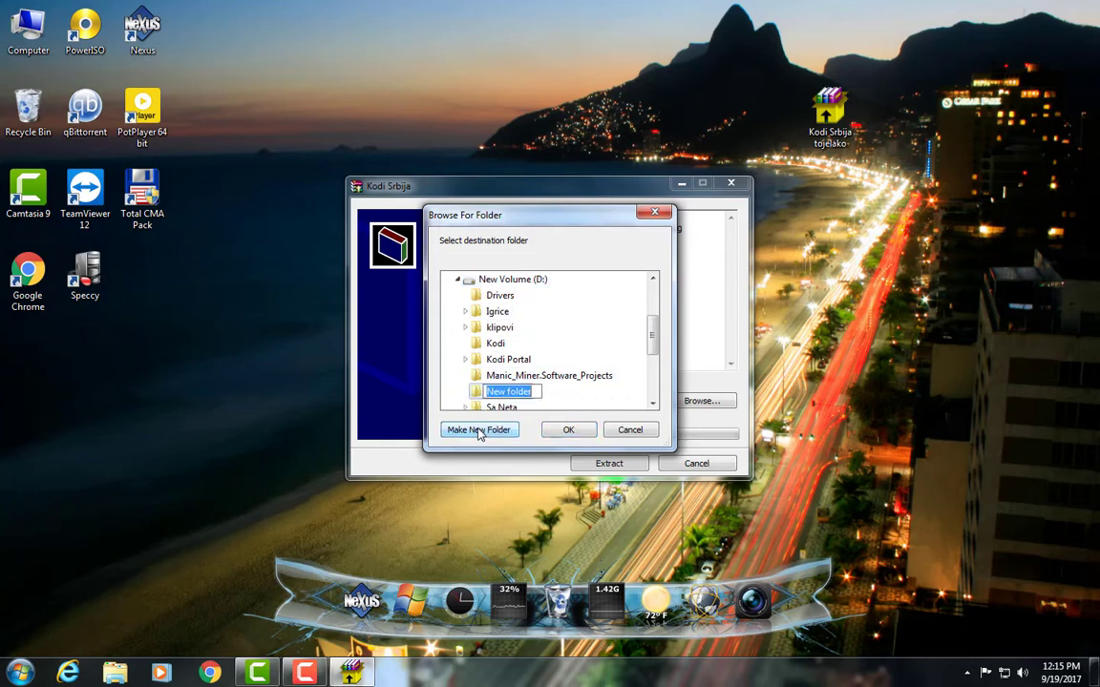
{"action": "type", "text": "Kodi"}
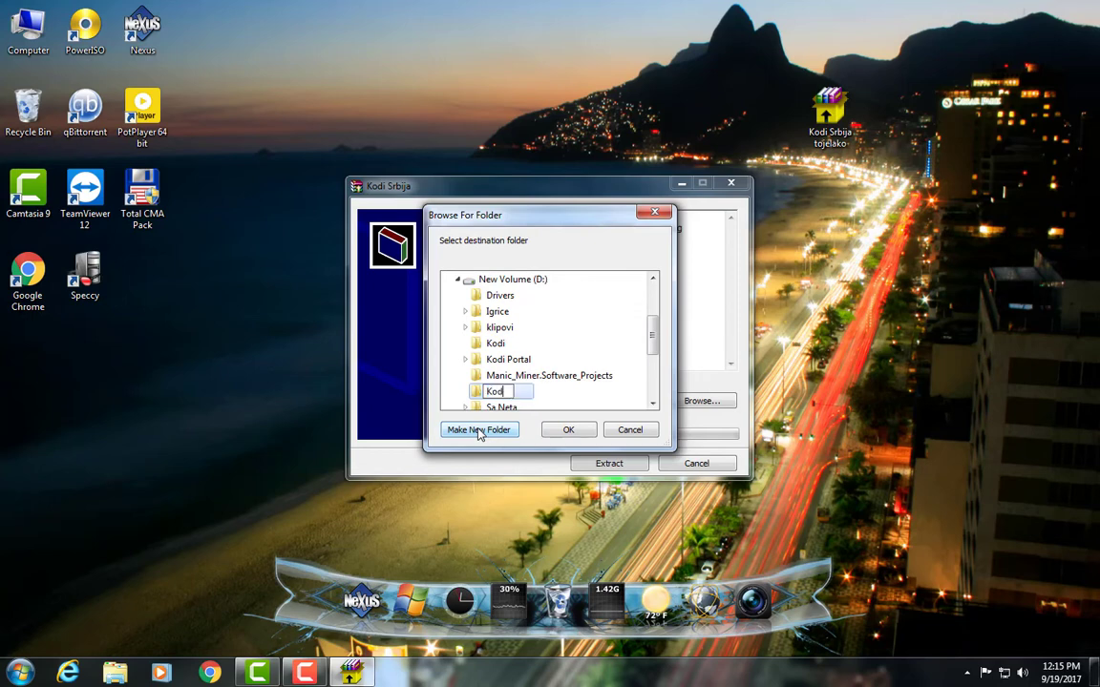
{"action": "type", "text": " Test"}
{"action": "left_click", "coordinate": [472, 396]}
{"action": "left_click", "coordinate": [566, 431]}
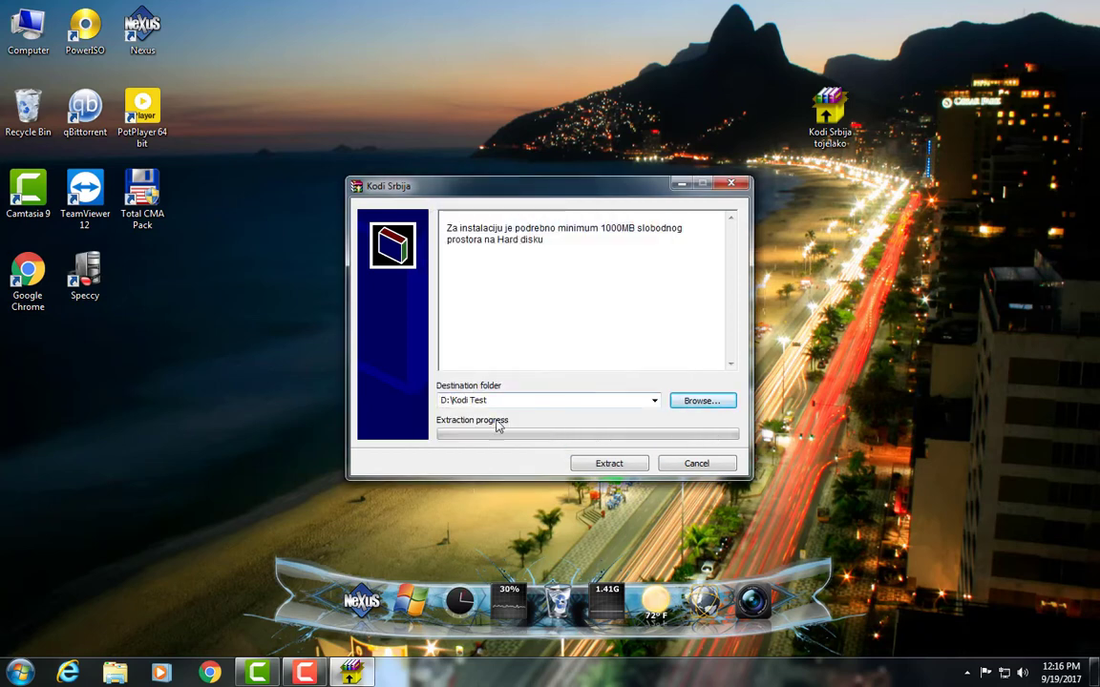
{"action": "left_click", "coordinate": [607, 463]}
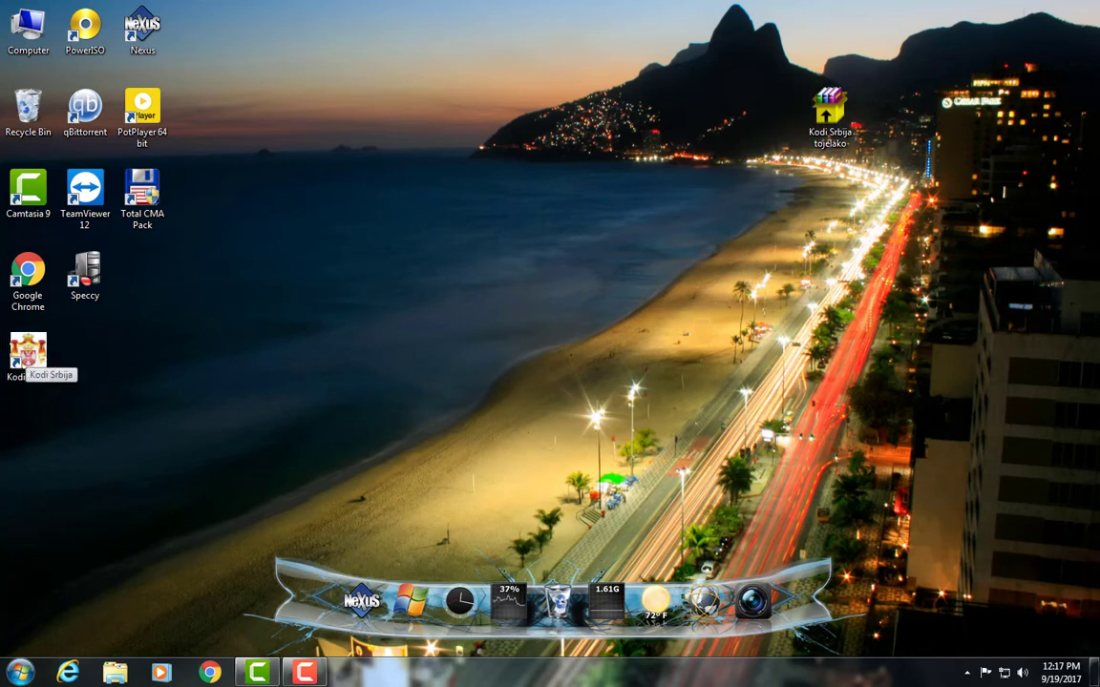
Launch Kodi Srbija from the list of all installed programs
{"action": "left_click", "coordinate": [19, 672]}
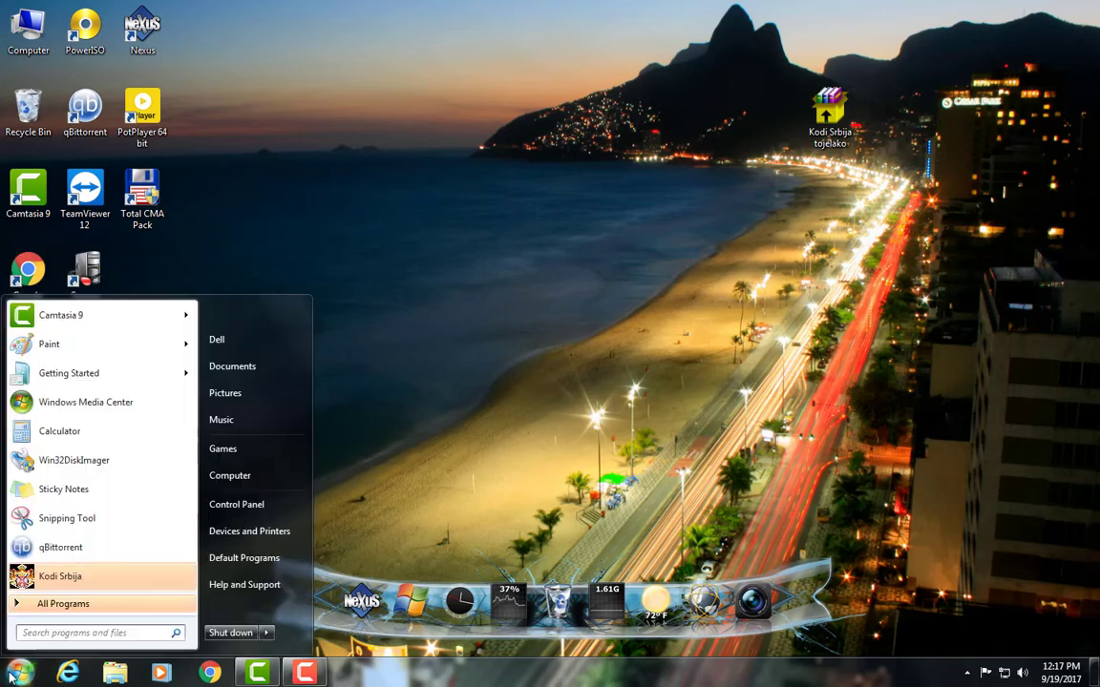
{"action": "left_click", "coordinate": [43, 604]}
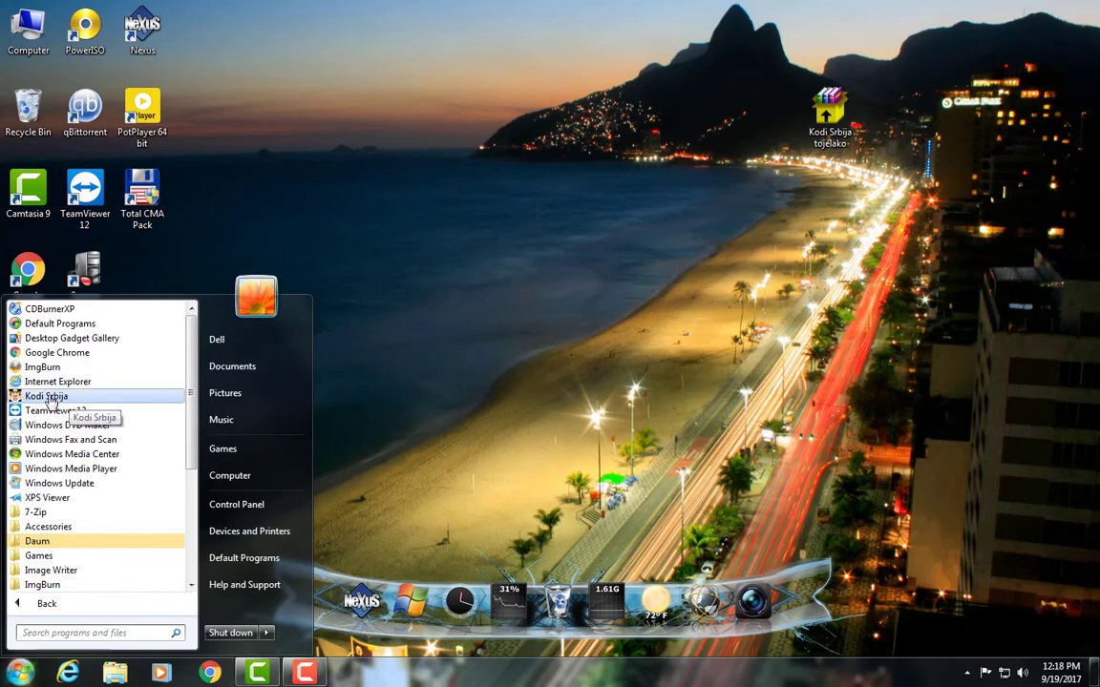
{"action": "left_click_drag", "start_coordinate": [49, 401], "coordinate": [51, 403]}
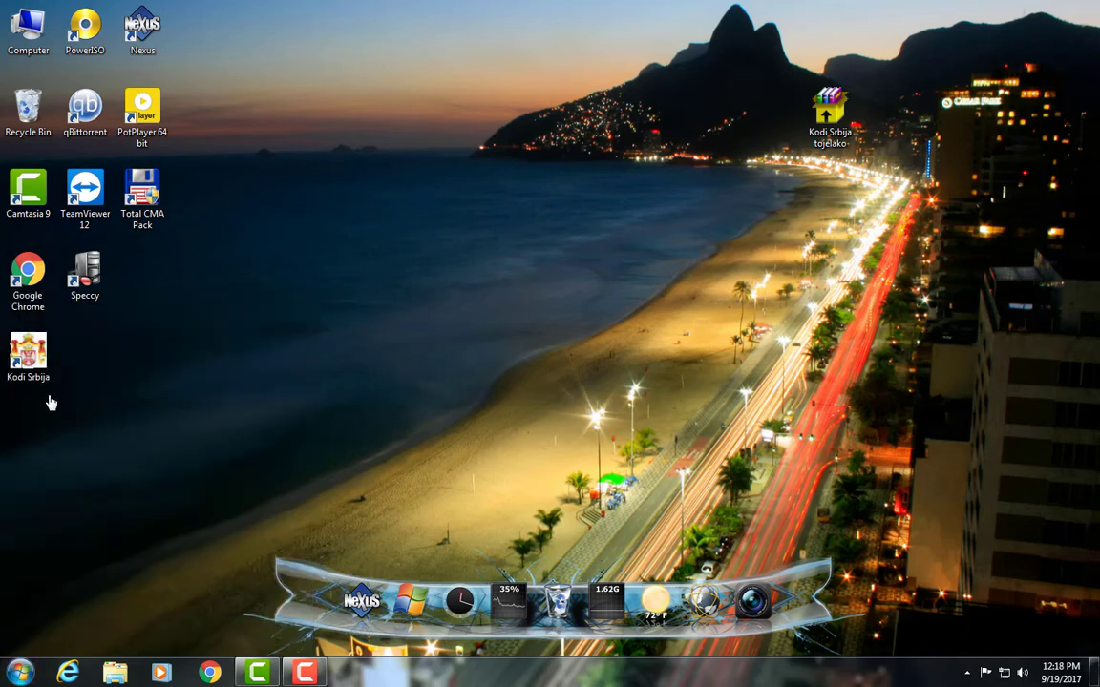